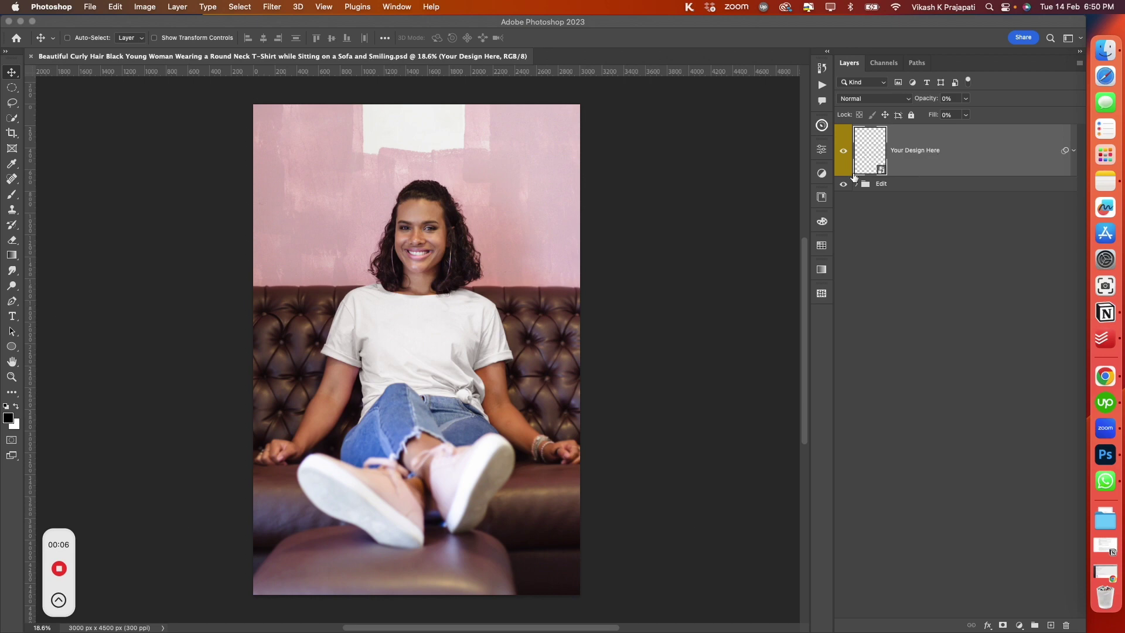
Replace the contents of the Your Design Here smart object with sunflower 2.png and check the print on the shirt
right_click(933, 161)
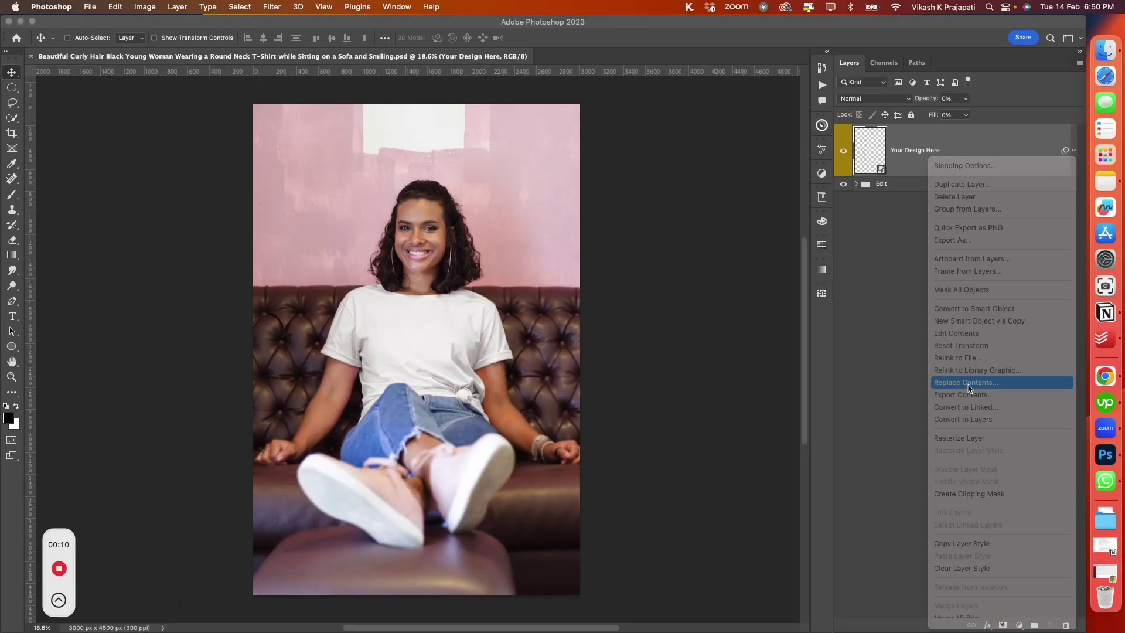
left_click(776, 527)
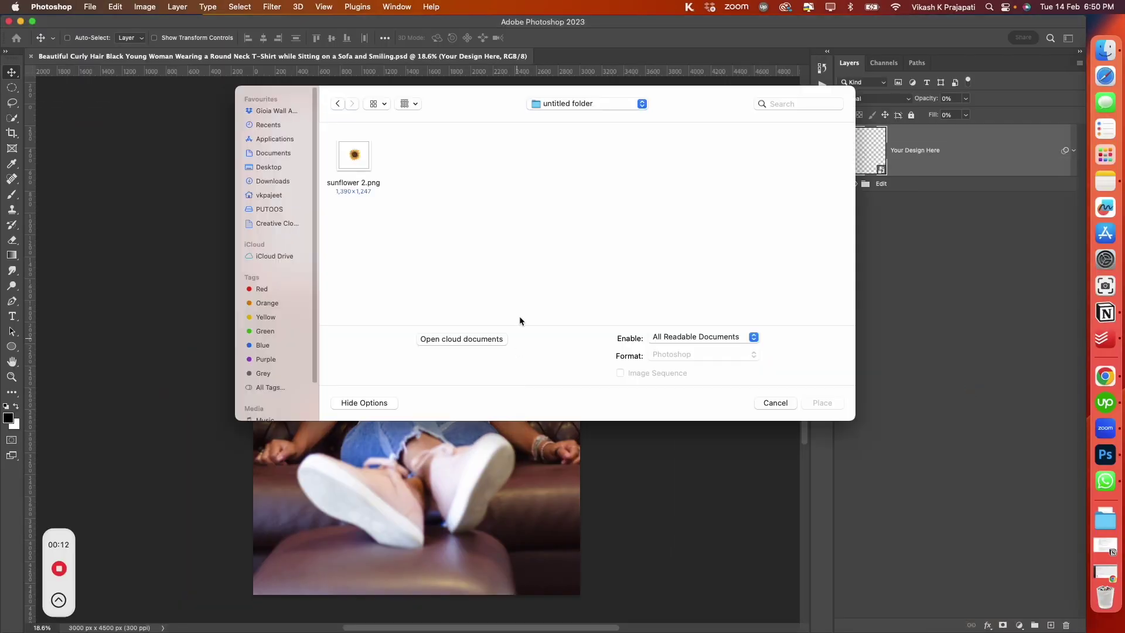
left_click(822, 403)
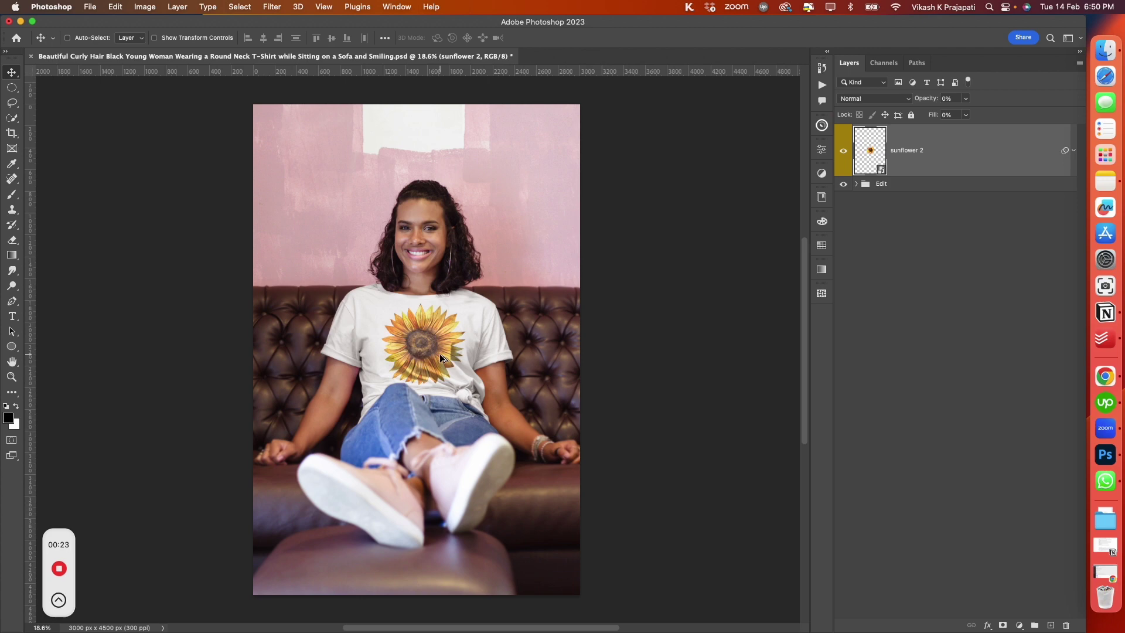
scroll(439, 354, "up", 5)
scroll(439, 353, "up", 4)
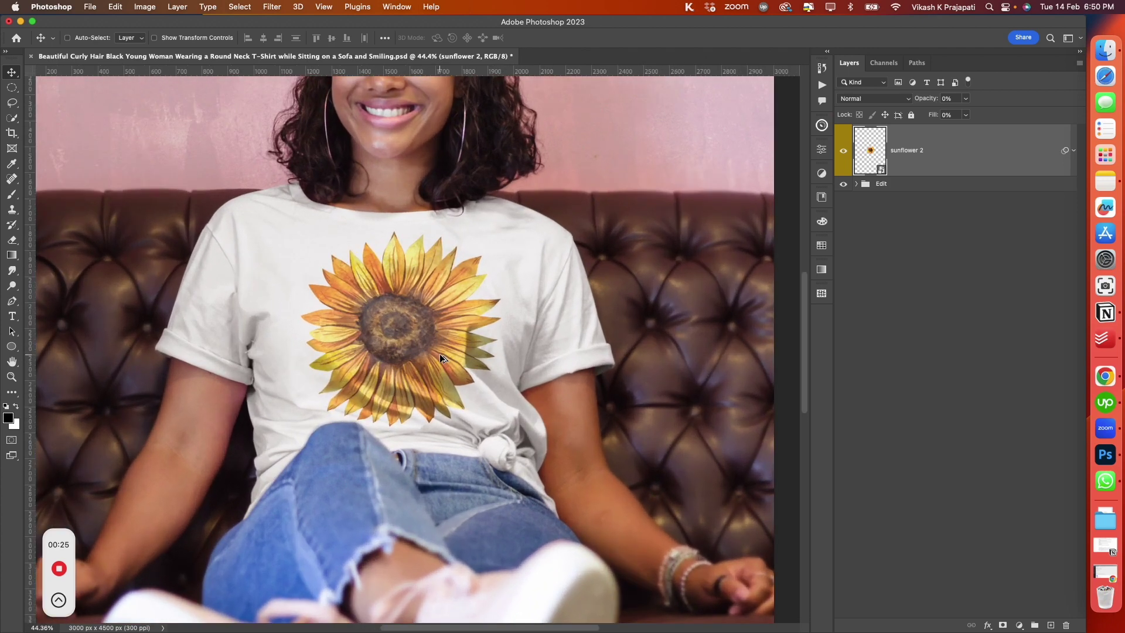
scroll(440, 353, "down", 2)
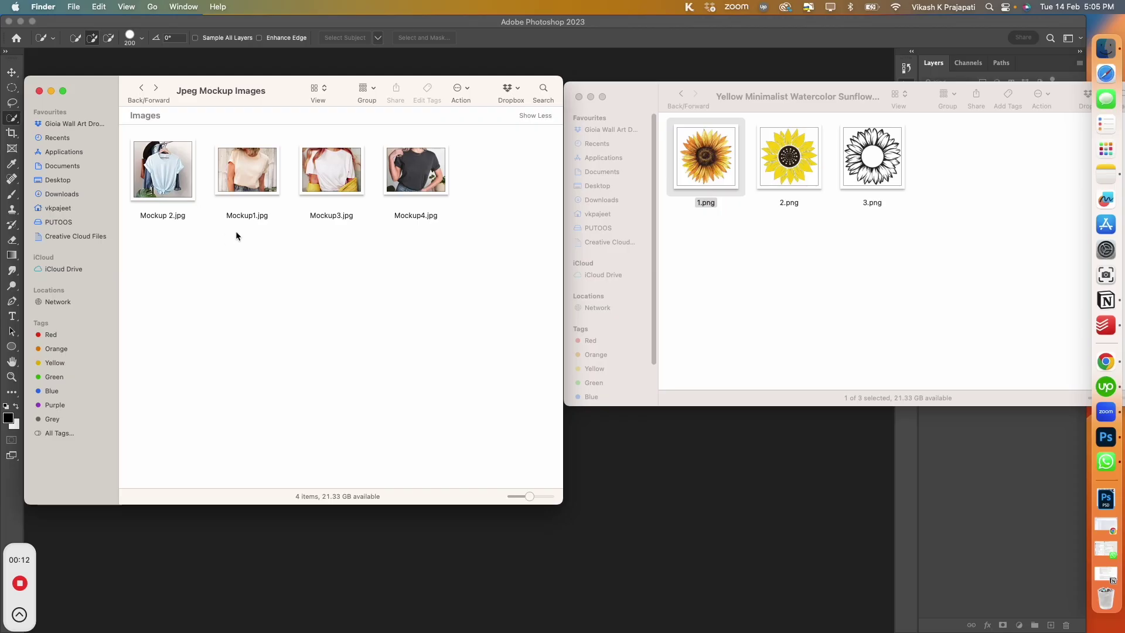
Open Mockup 2.jpg from the Jpeg Mockup Images folder in Photoshop
left_click(176, 170)
left_click(270, 170)
left_click(346, 170)
left_click(394, 175)
left_click(409, 265)
left_click(846, 226)
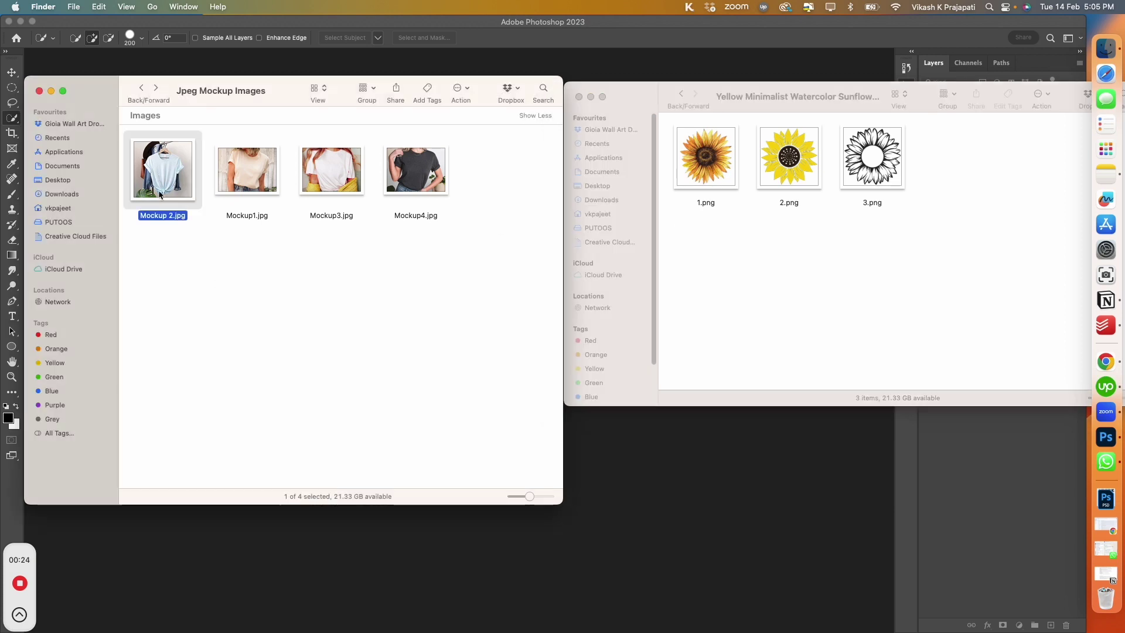
left_click_drag(159, 188, 638, 310)
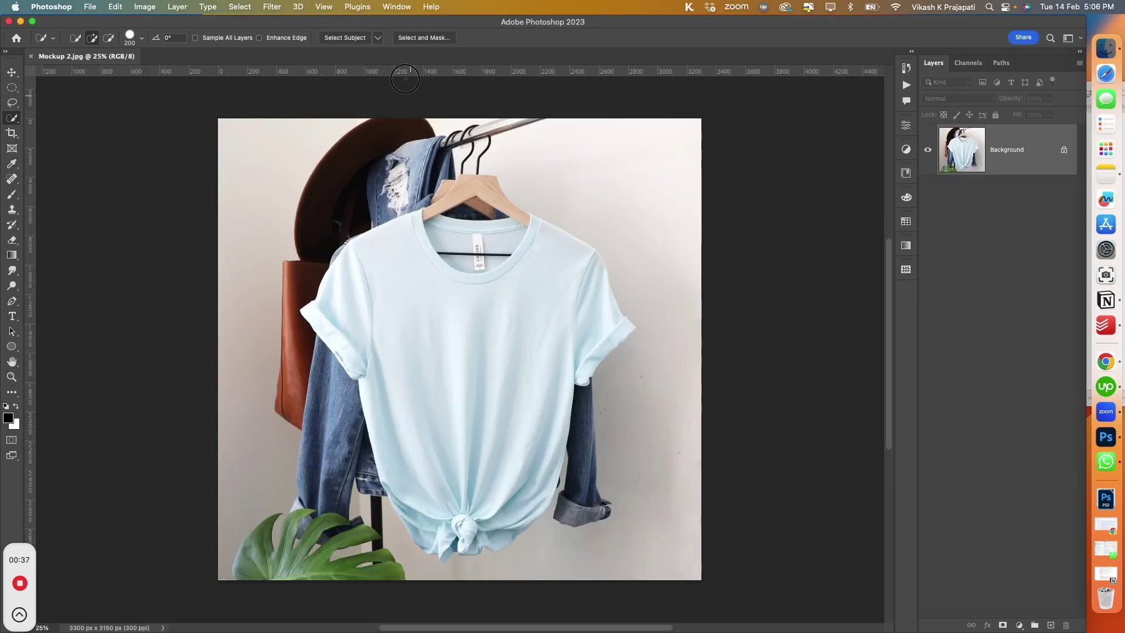
Run the Bright Color Tshirts action from the Shadow Map by bulkmockup.com set and collapse the resulting shadow group
left_click(396, 7)
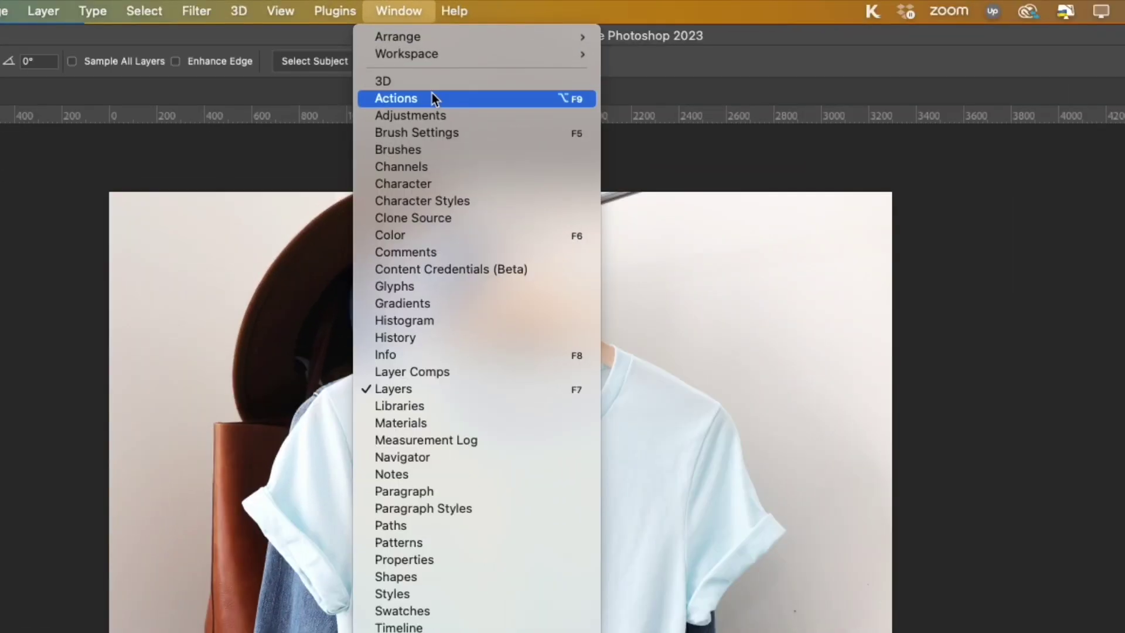
left_click(432, 97)
left_click(732, 115)
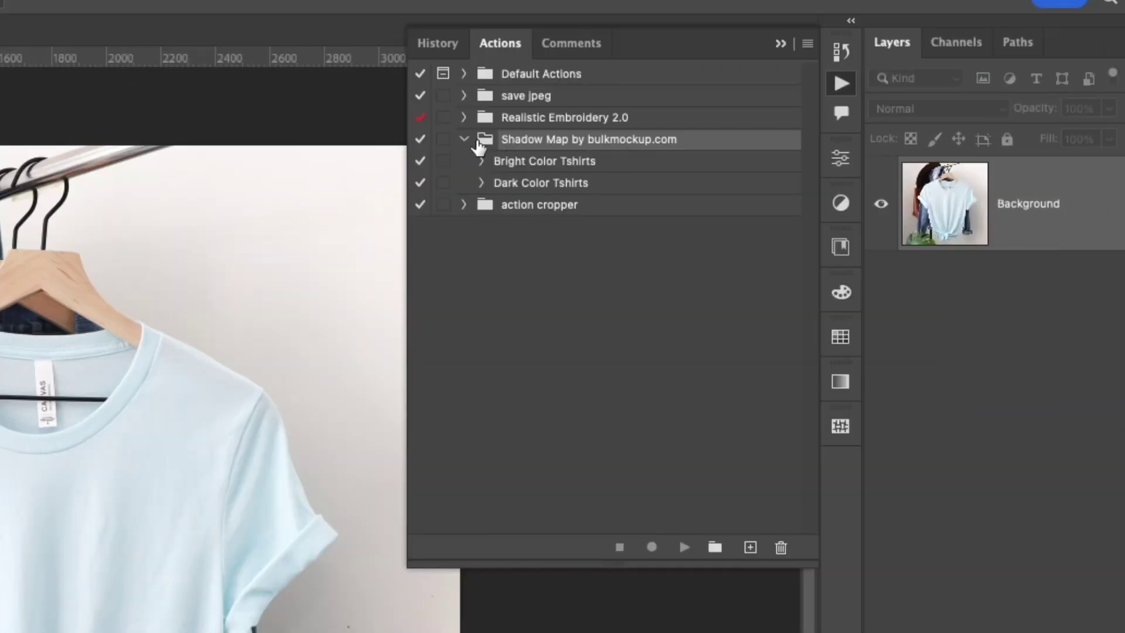
left_click(586, 170)
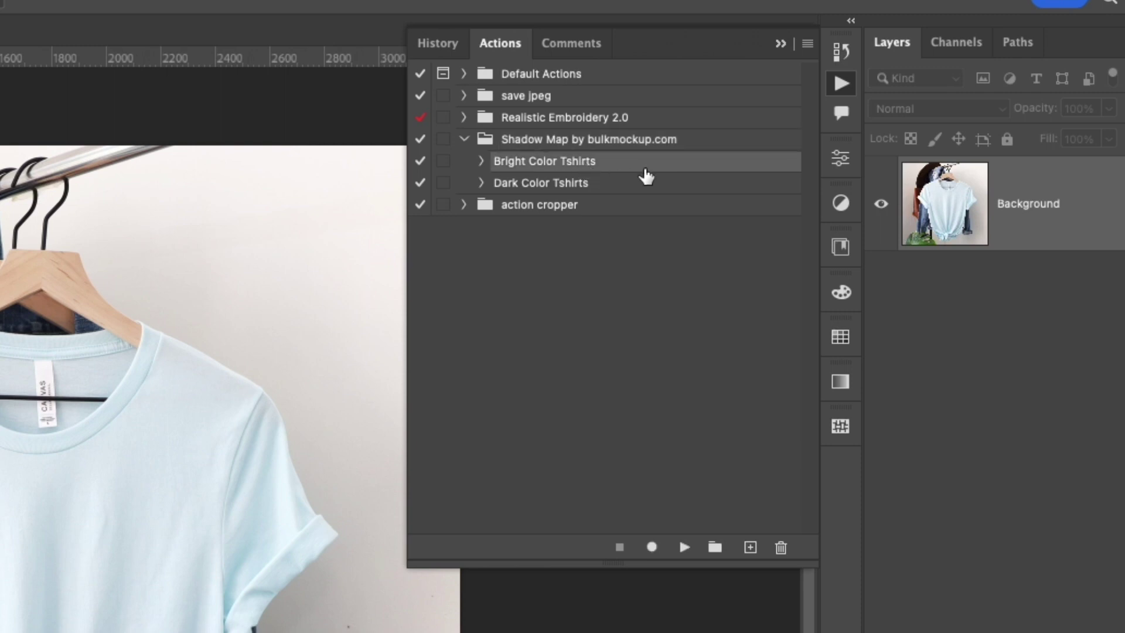
left_click(587, 187)
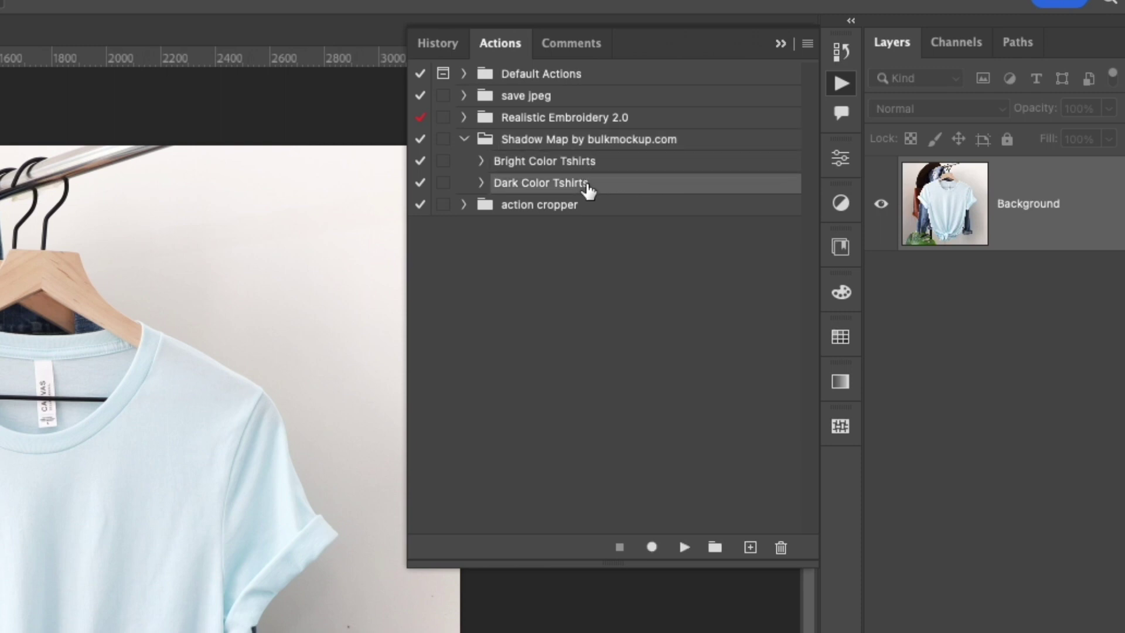
left_click(597, 167)
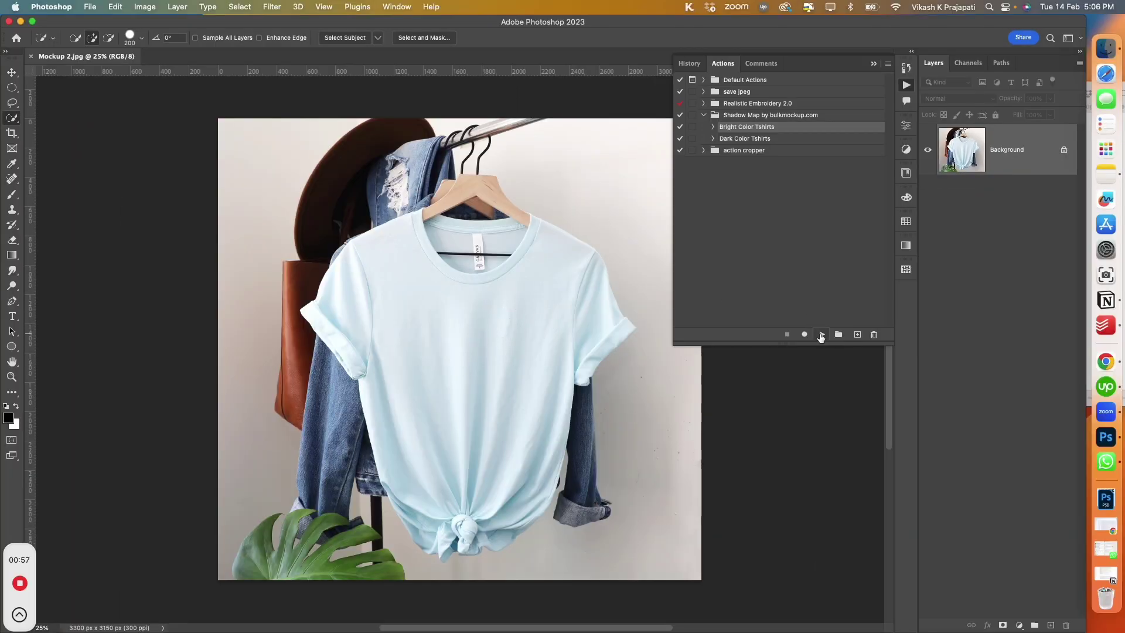
left_click(820, 335)
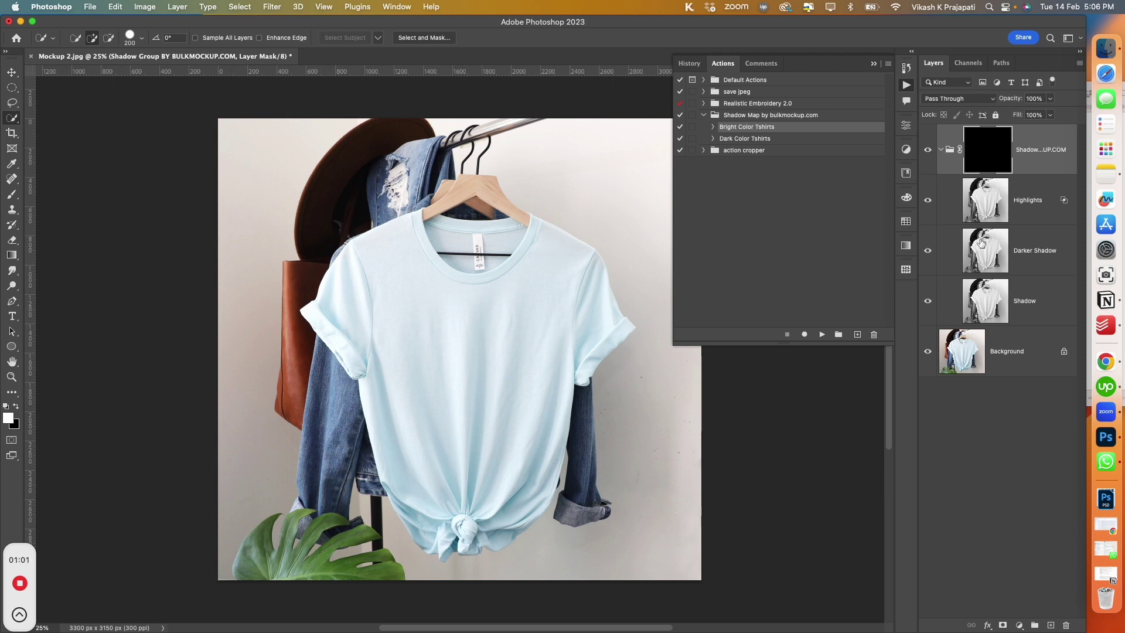
left_click_drag(914, 174, 830, 175)
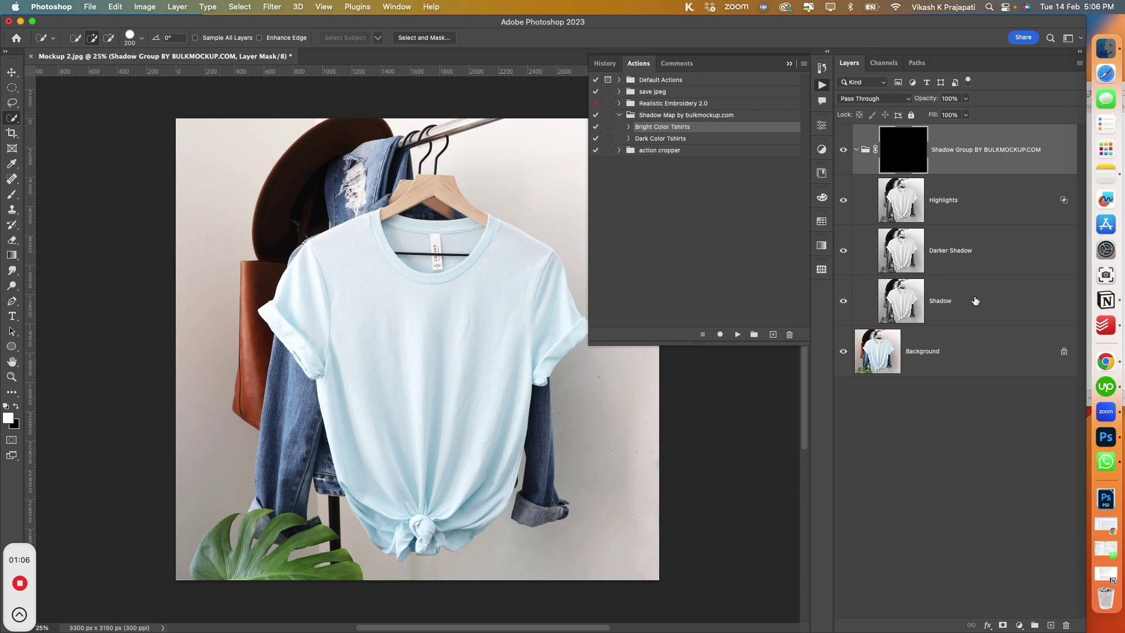
left_click(857, 150)
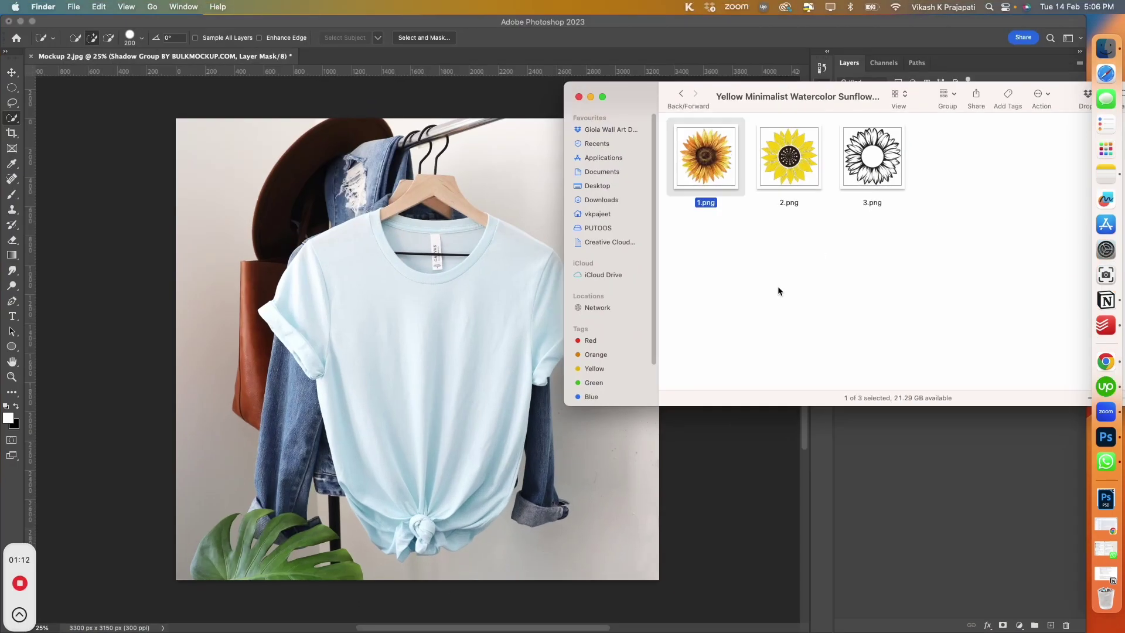
Place 1.png in the mockup and scale the sunflower to about 35%, positioning it on the chest of the blue shirt
left_click_drag(705, 157, 434, 363)
key("Return")
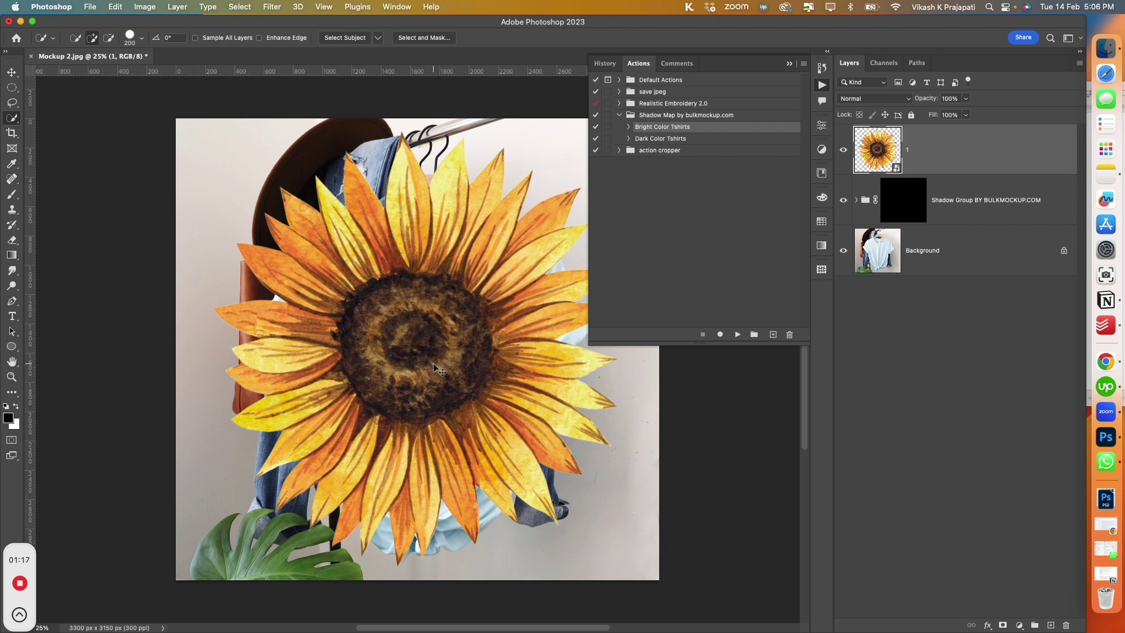
key("ctrl+t")
left_click_drag(603, 573, 504, 468)
left_click_drag(391, 409, 417, 500)
left_click_drag(504, 550, 439, 405)
left_click_drag(440, 482, 439, 457)
left_click_drag(441, 417, 441, 415)
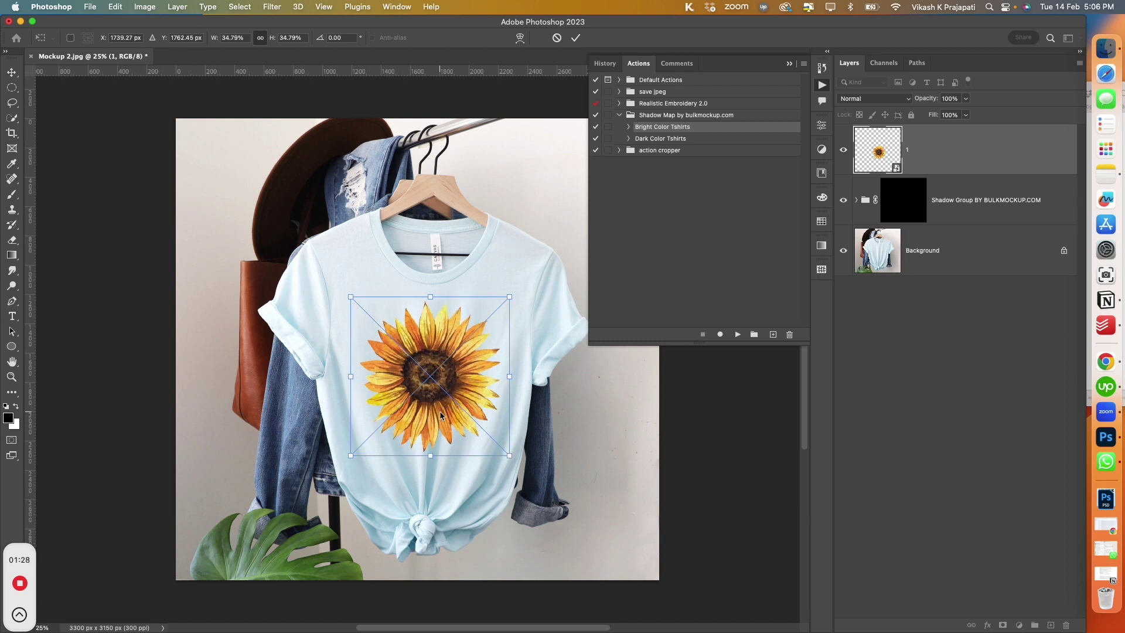
key("Return")
key("w")
key("v")
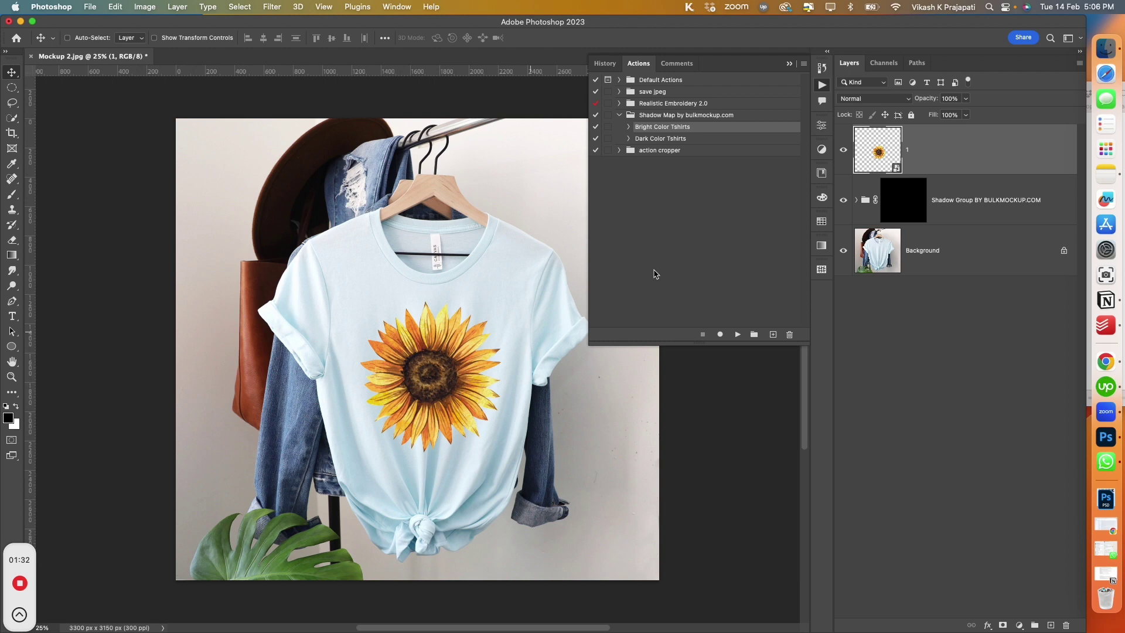
Duplicate the sunflower layer and move the original inside the shadow group, beneath the Shadow layer
key("super+j")
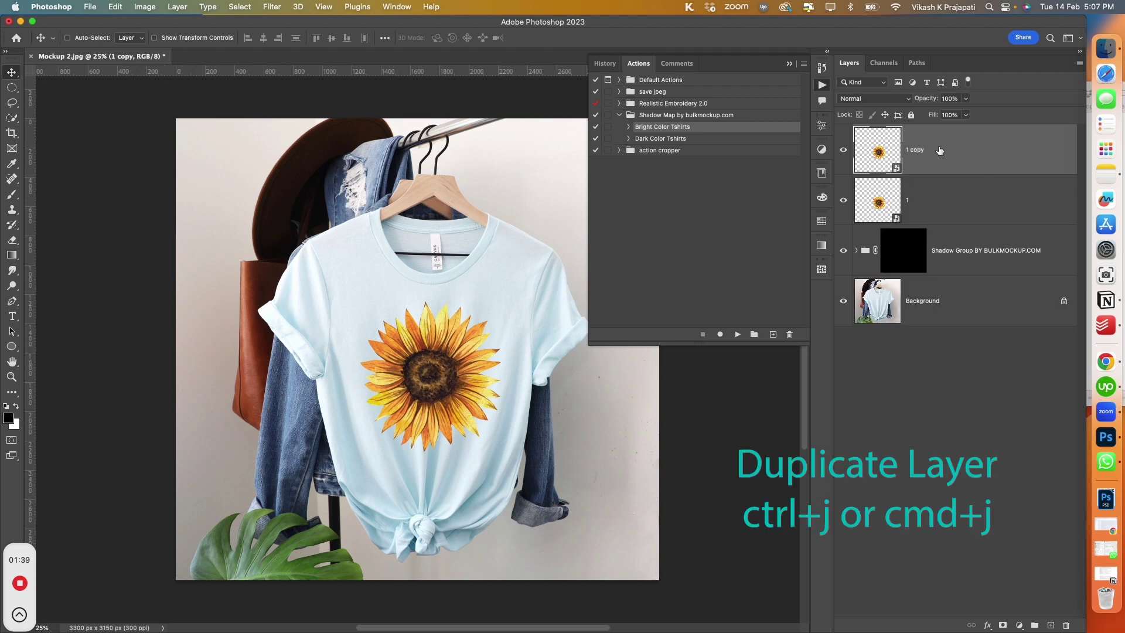
left_click(931, 191)
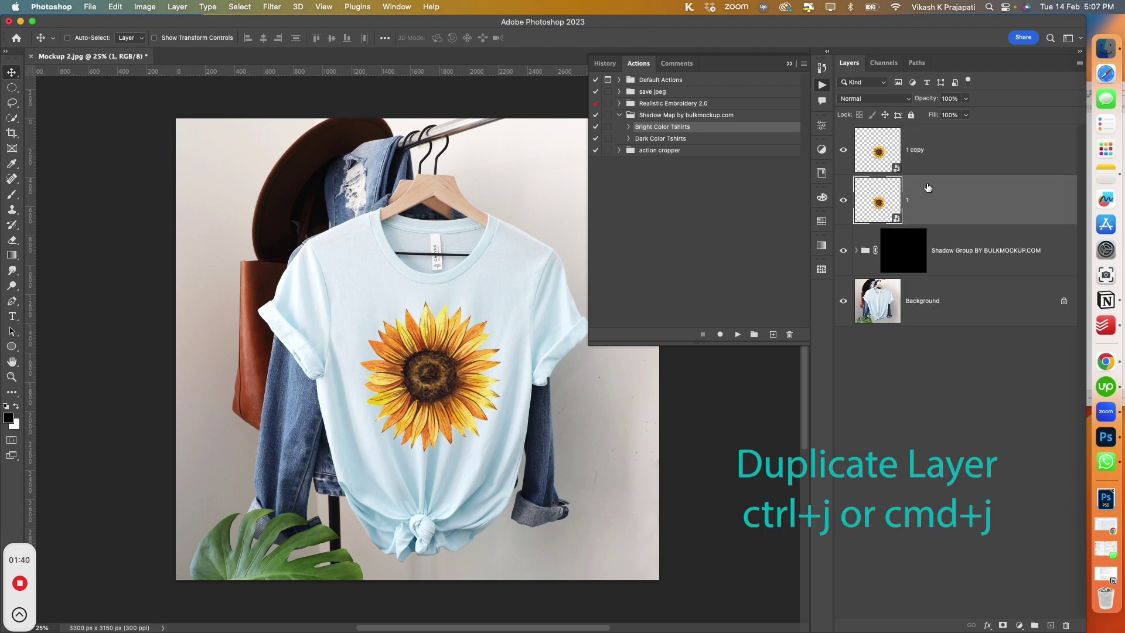
left_click(855, 250)
left_click_drag(931, 205, 957, 417)
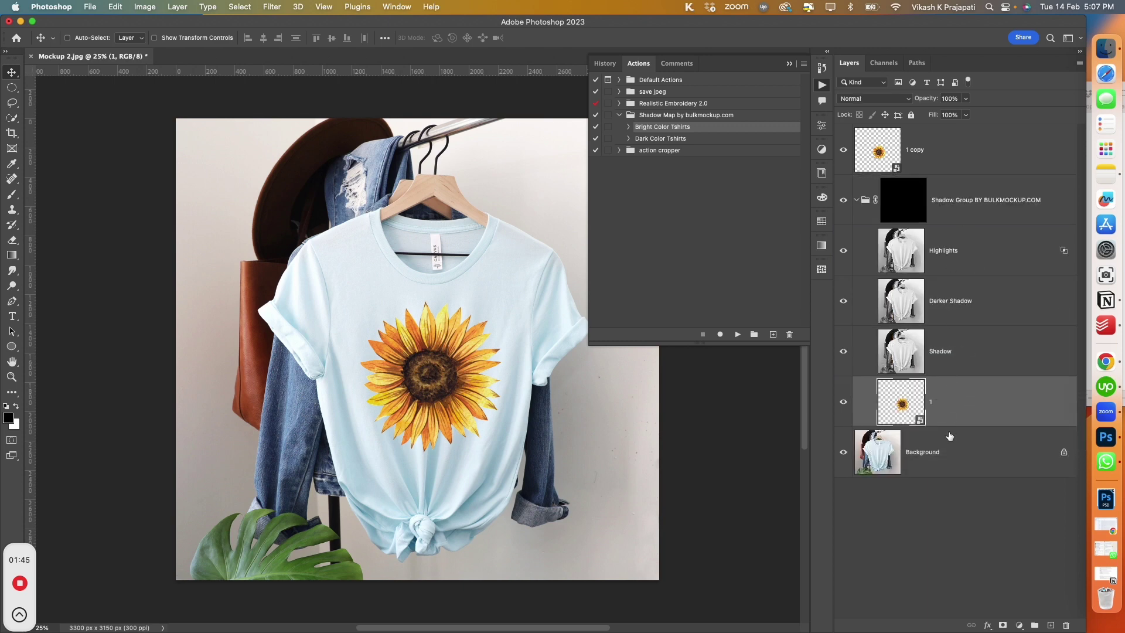
left_click(856, 202)
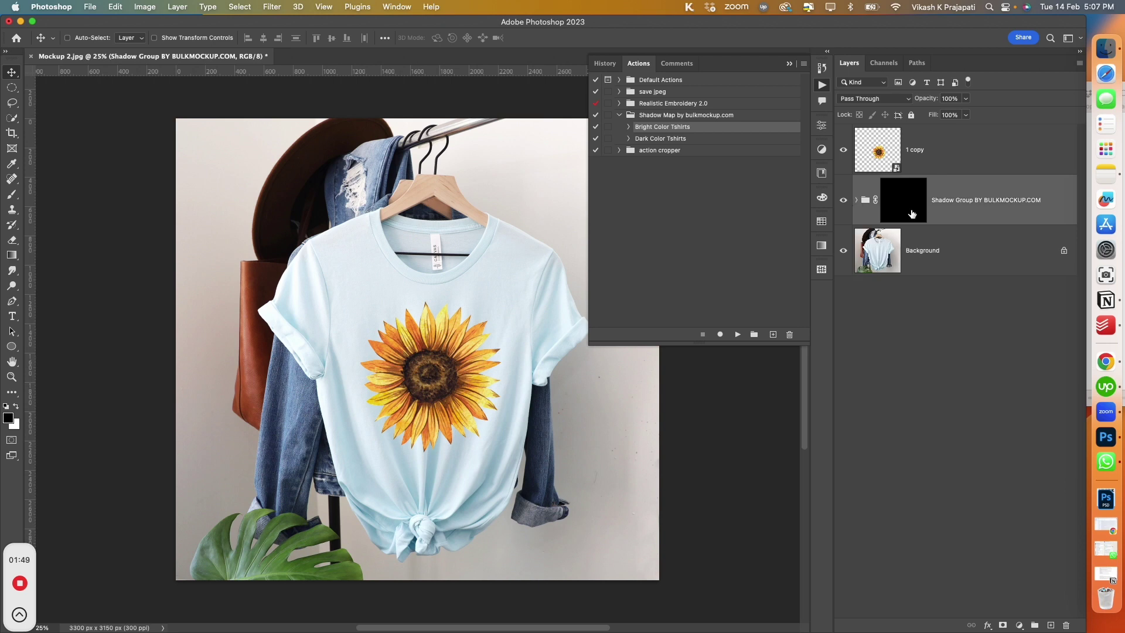
Select the whole blue T-shirt on the Background layer with the Quick Selection tool
left_click(955, 263)
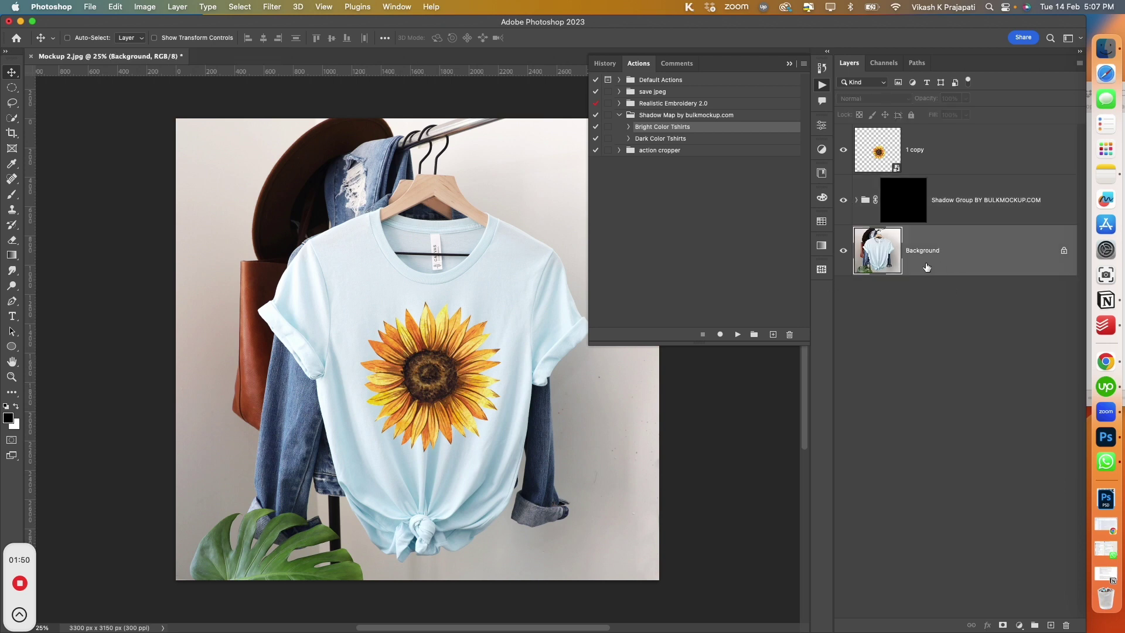
right_click(6, 119)
left_click(52, 127)
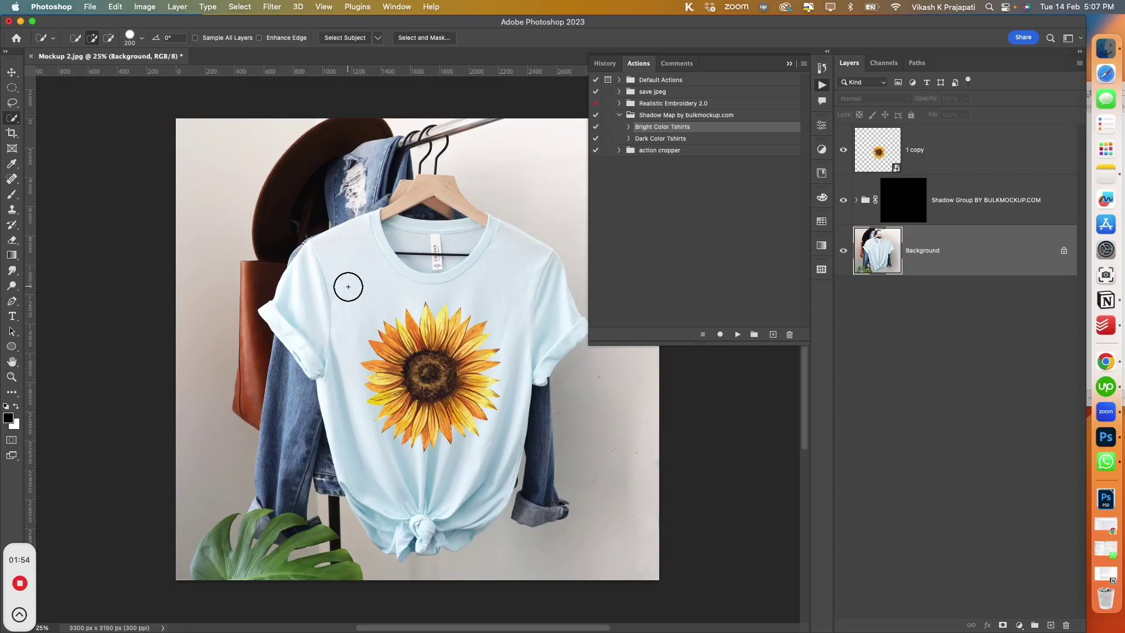
mouse_move(348, 287)
left_mouse_down()
mouse_move(362, 360)
mouse_move(408, 466)
mouse_move(405, 524)
mouse_move(454, 523)
mouse_move(517, 330)
mouse_move(498, 273)
mouse_move(396, 246)
left_mouse_up()
key("alt")
Fill the T-shirt selection with white (ffffff) on the shadow group's mask and deselect
left_click(906, 215)
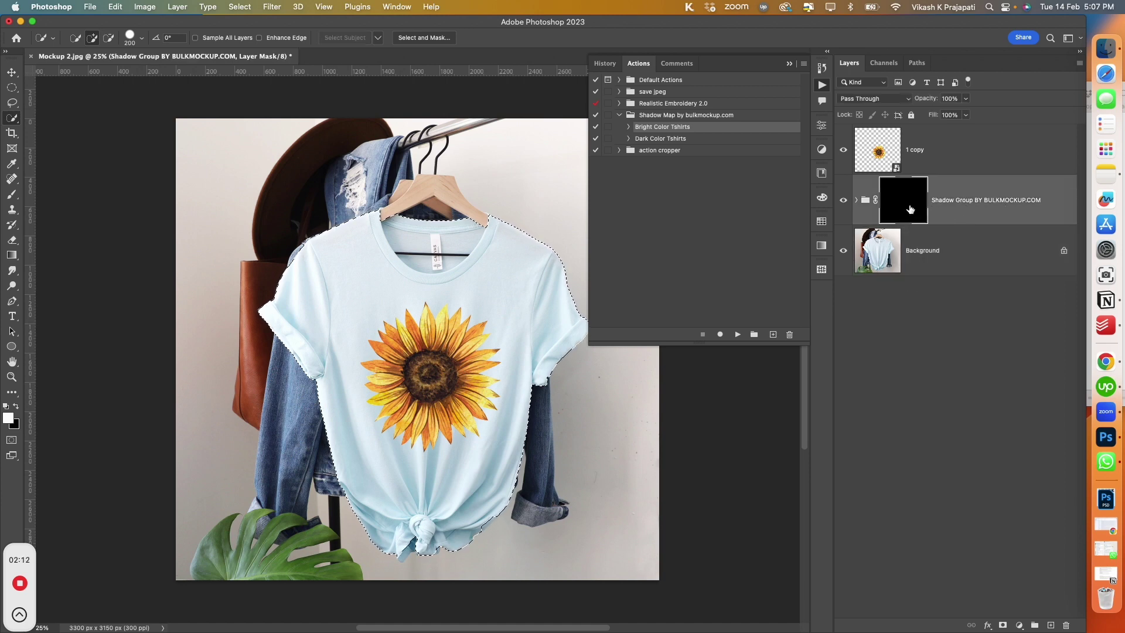
left_click(115, 6)
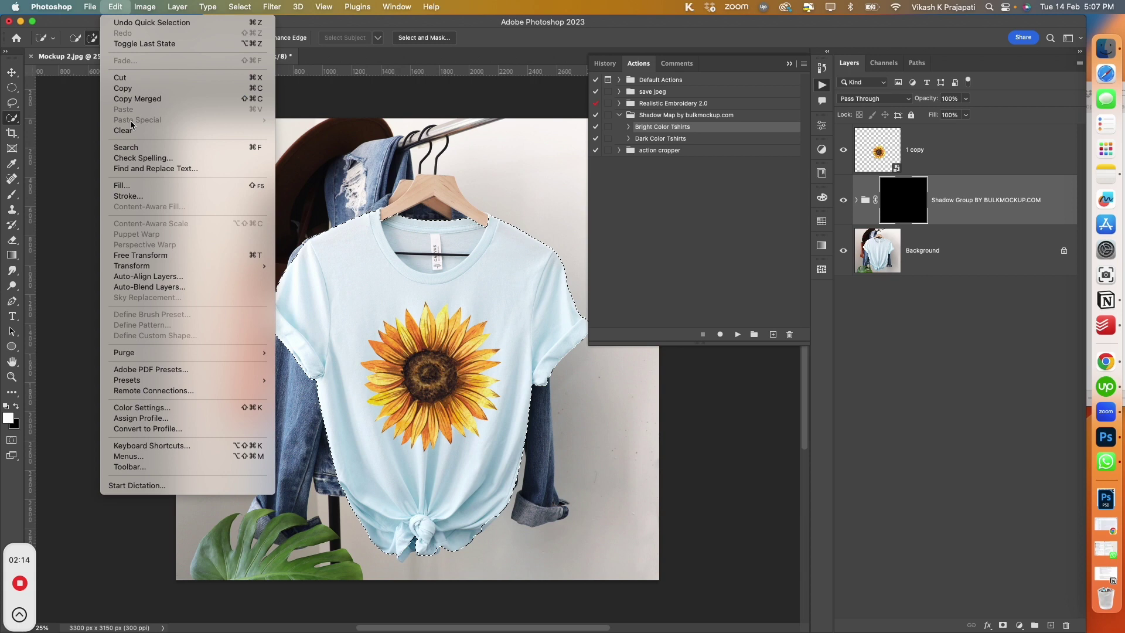
left_click(121, 185)
left_click(489, 201)
left_click(489, 199)
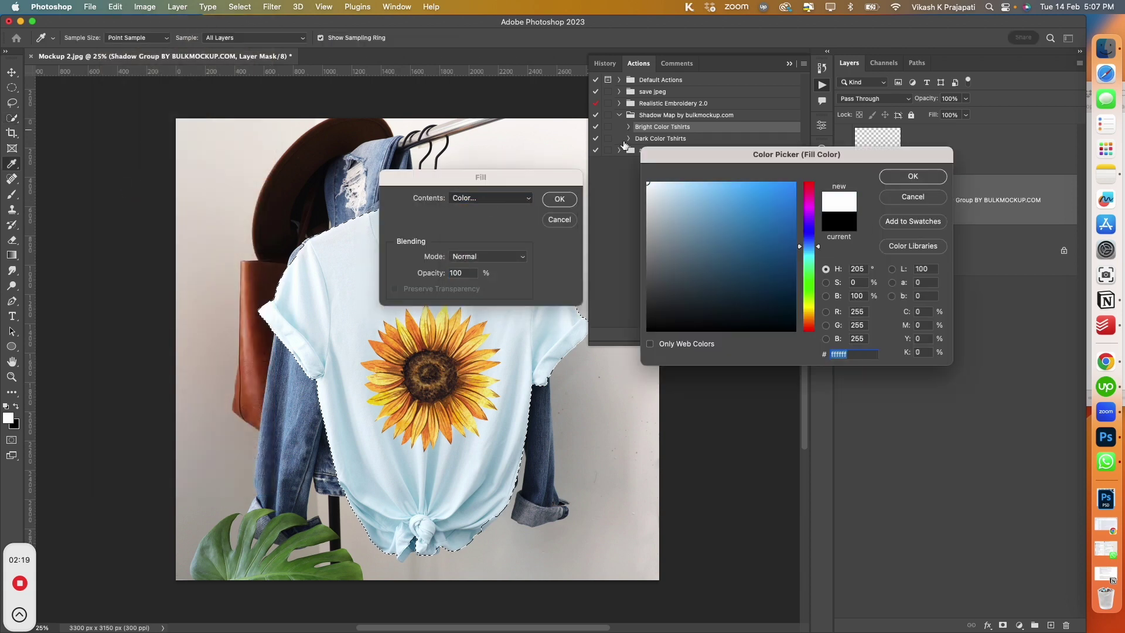
left_click(912, 177)
left_click(558, 199)
key("w")
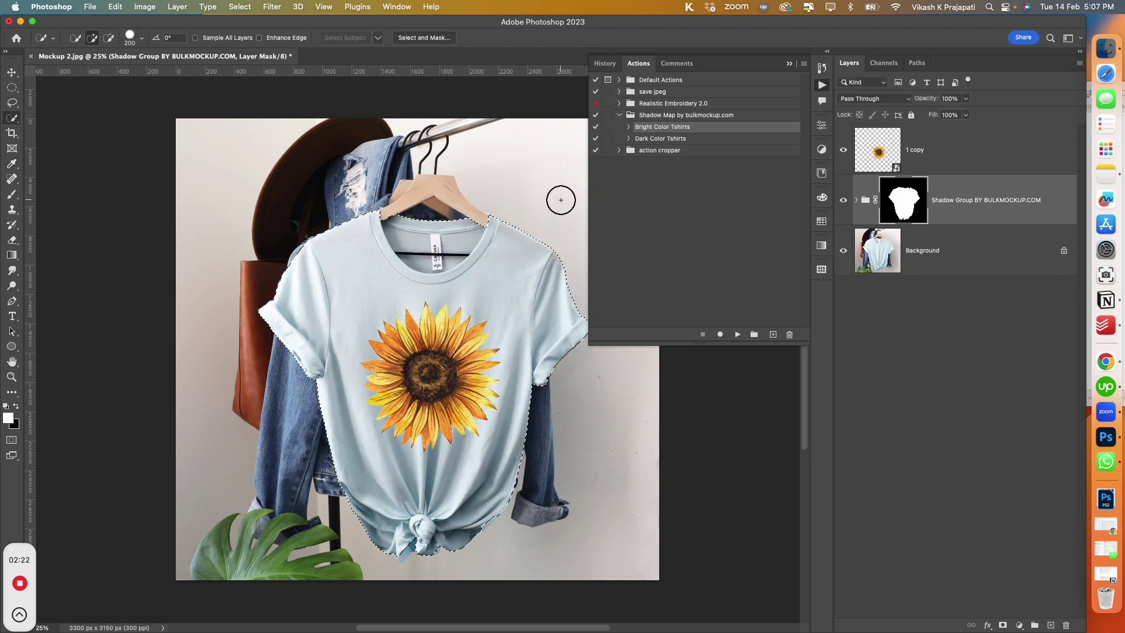
key("super+d")
Compare the shirt with and without the shadow group, lower the group's opacity to 76% and hide the top sunflower copy
left_click(843, 200)
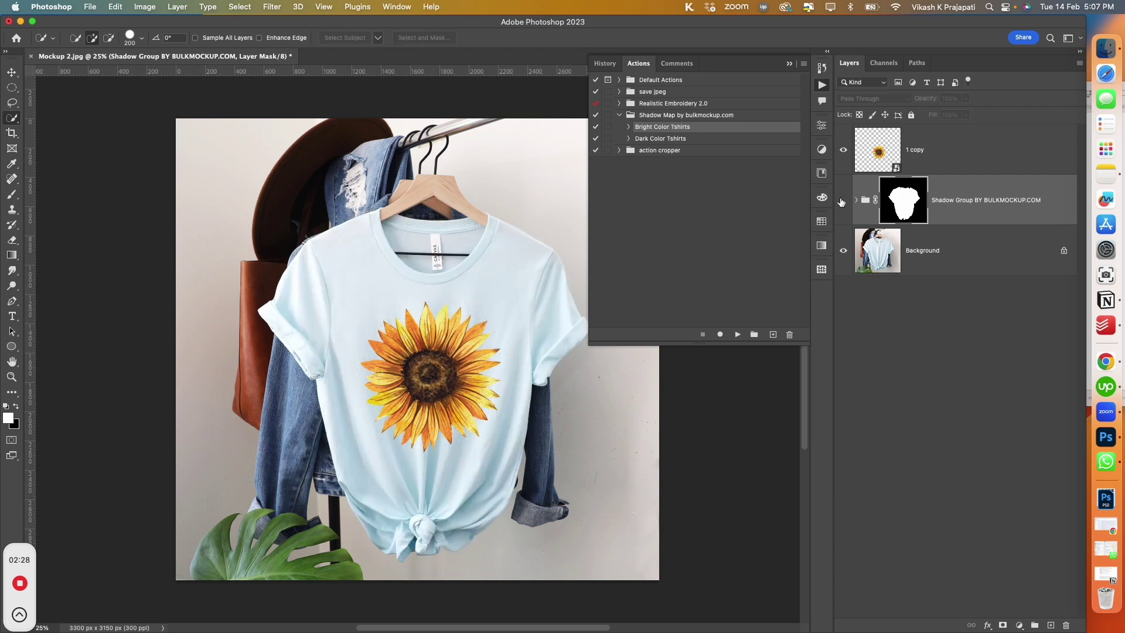
left_click(843, 200)
left_click_drag(931, 100, 911, 100)
key("alt+]")
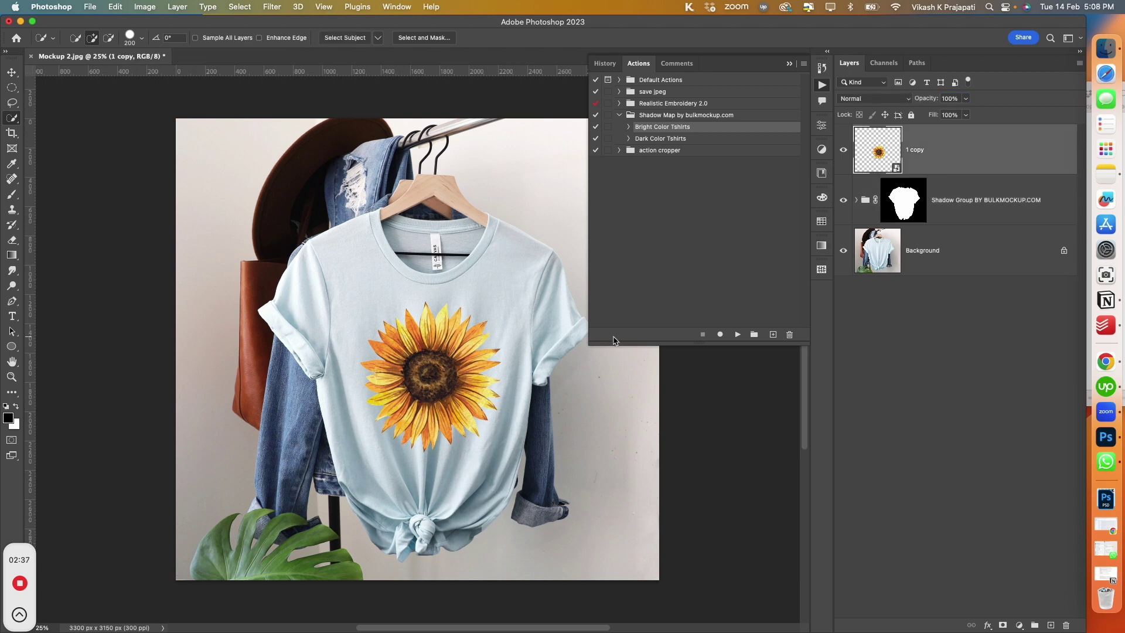
left_click(843, 153)
left_click(964, 211)
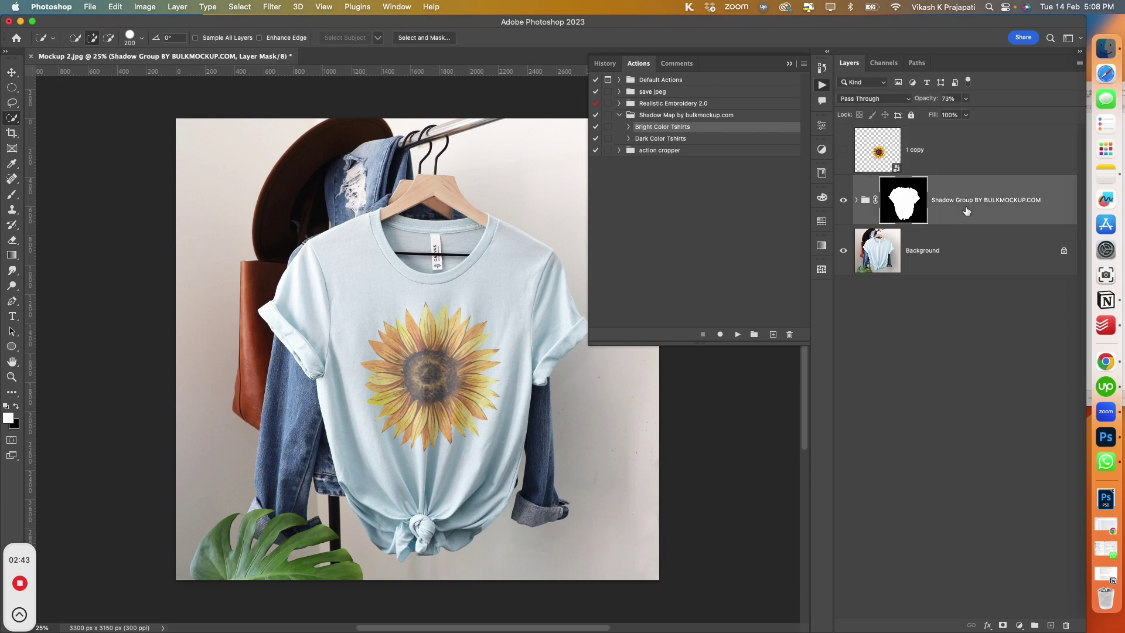
left_click_drag(929, 103, 932, 103)
Inspect the shaded sunflower print up close and show the top sunflower copy again
scroll(452, 414, "up", 6)
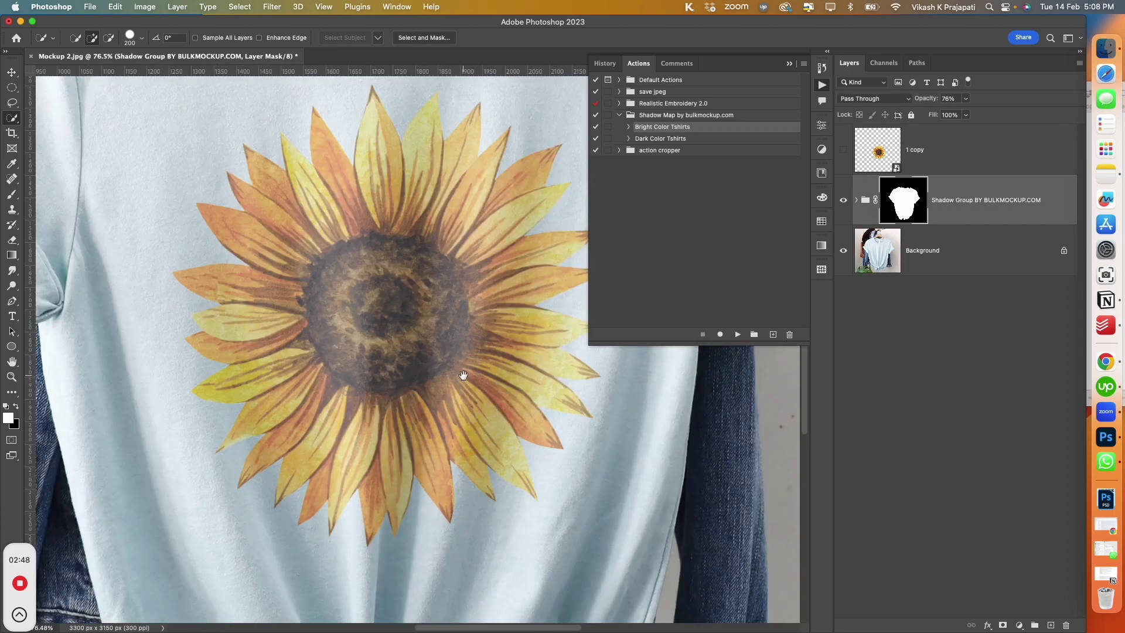
left_click_drag(465, 376, 401, 387)
scroll(390, 394, "down", 1)
scroll(391, 397, "down", 1)
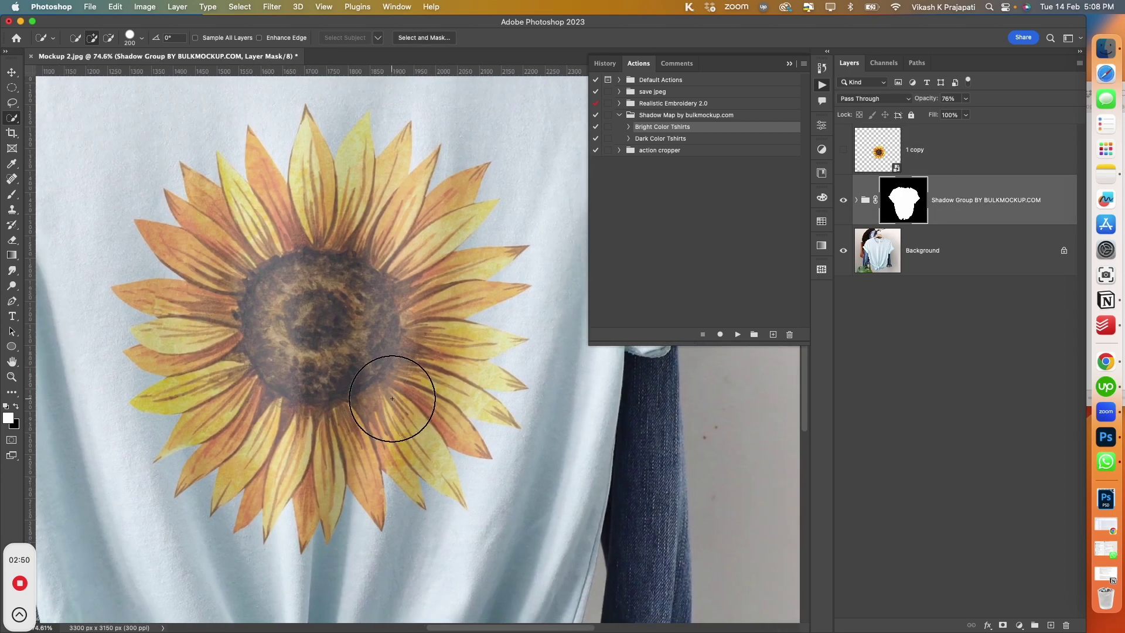
scroll(314, 381, "down", 1)
scroll(334, 306, "down", 1)
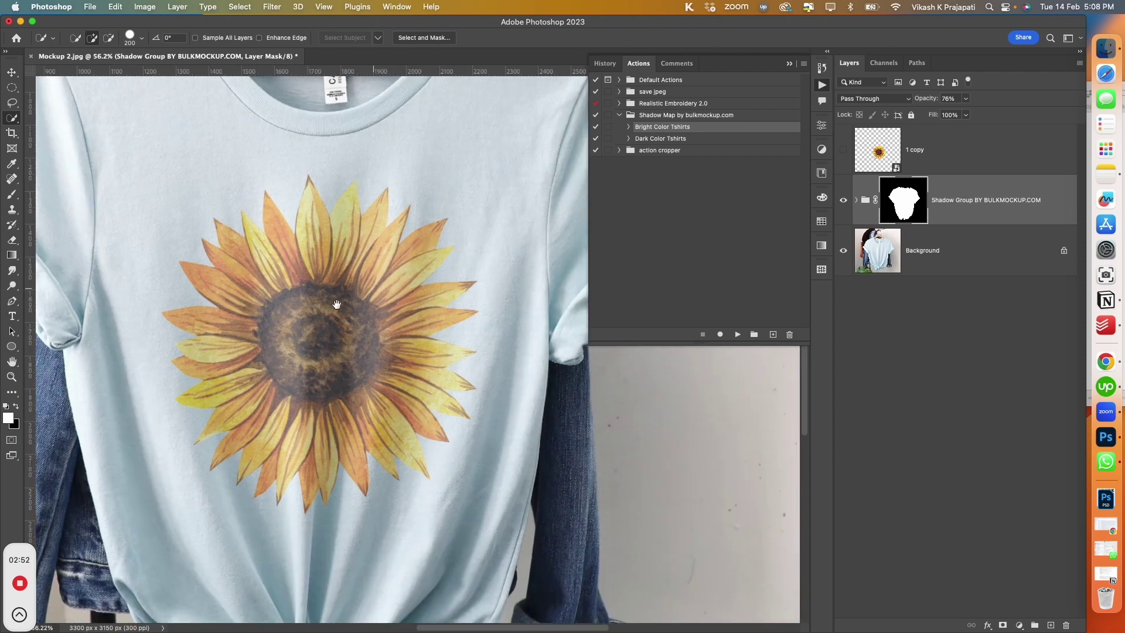
left_click(843, 150)
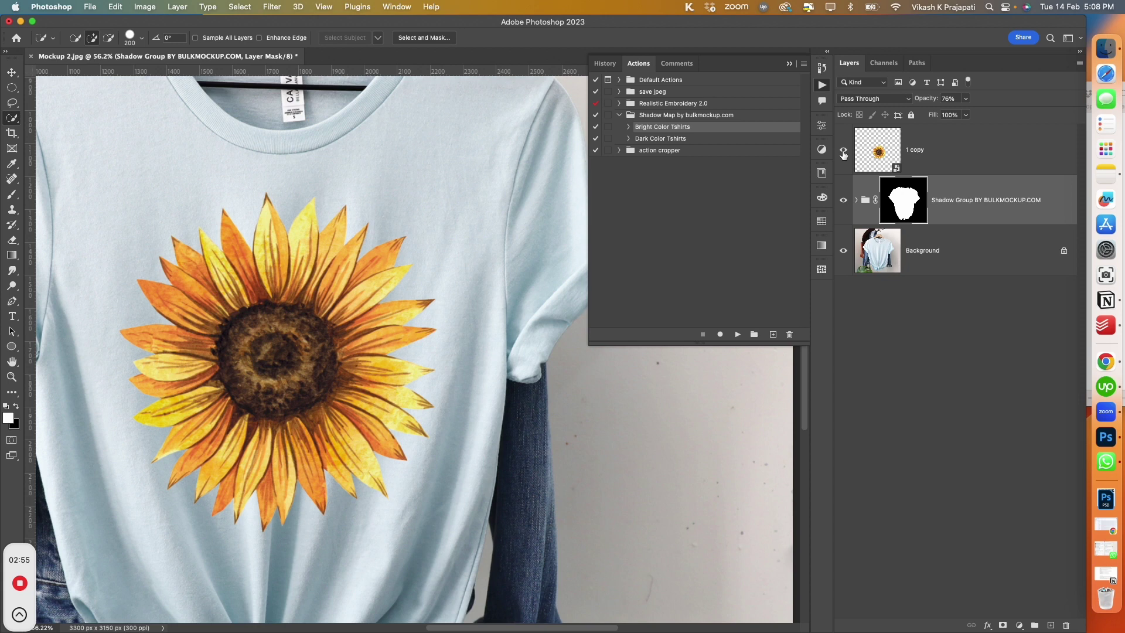
Hide the top sunflower copy and select the Highlights layer inside the shadow group
left_click(842, 151)
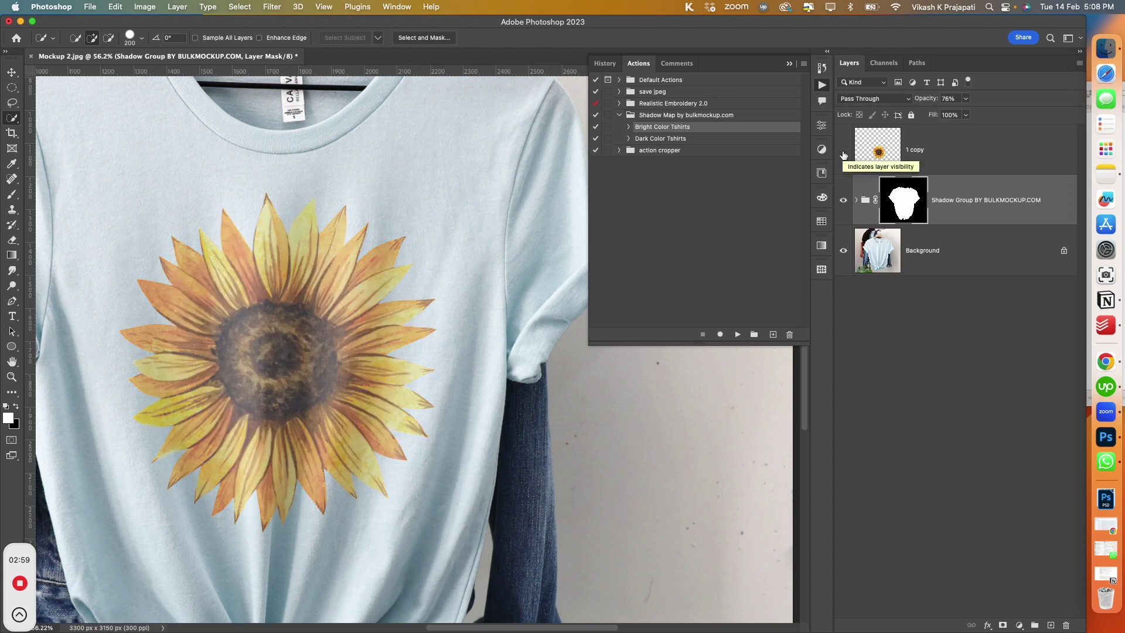
left_click(856, 200)
left_click(951, 252)
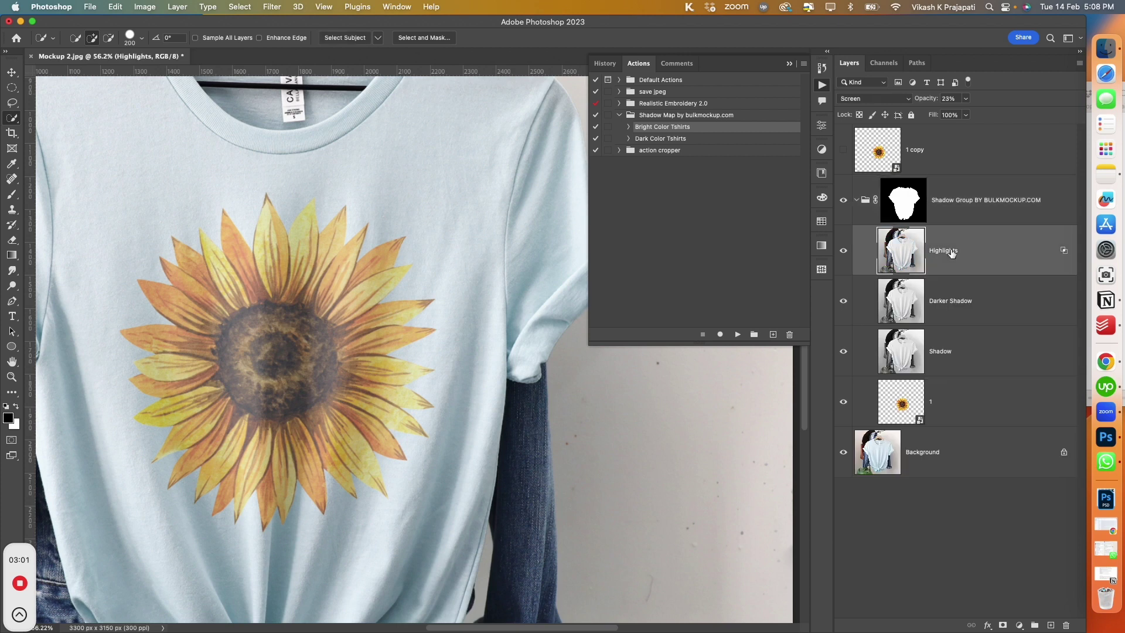
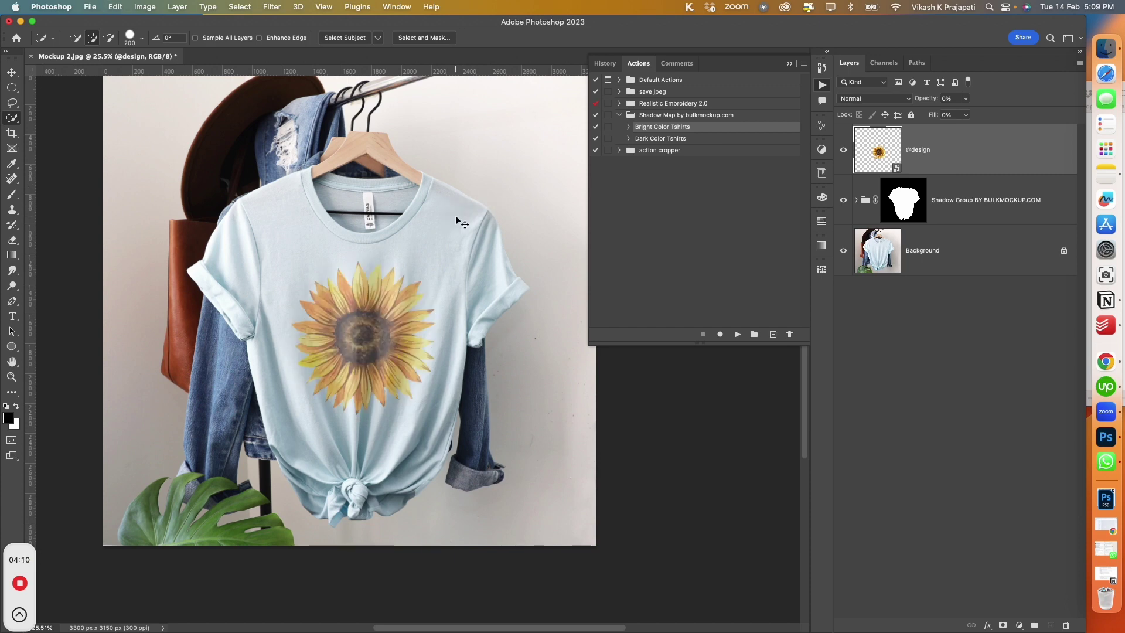
Save the mockup as Mockup 2.psd in Photoshop format in the Jpeg Mockup Images folder and close the document
key("super+shift+s")
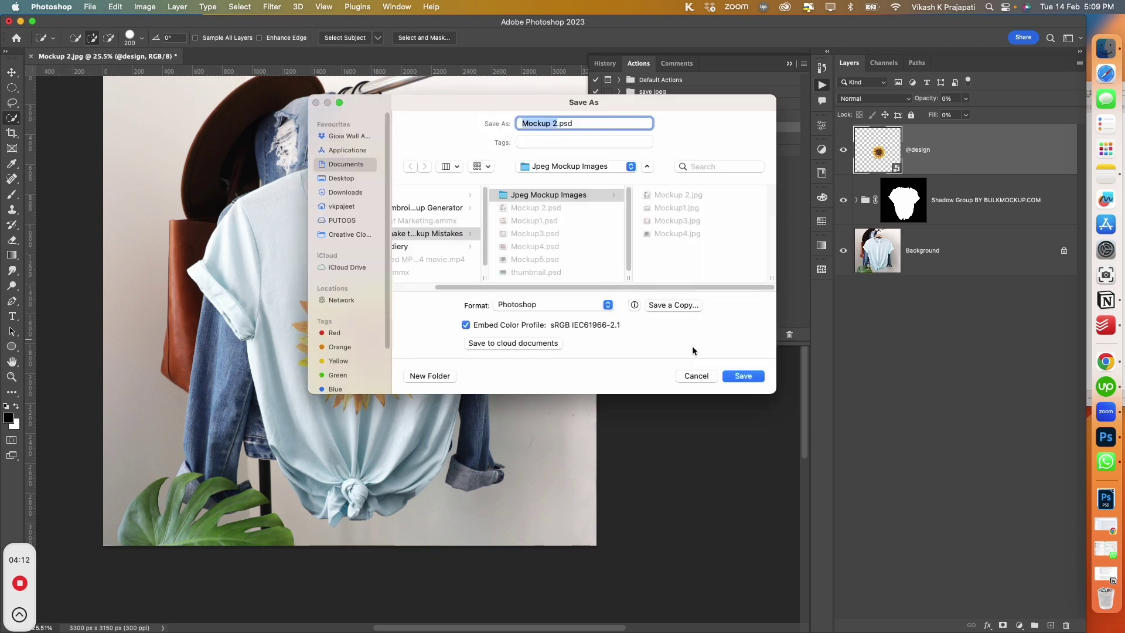
left_click(744, 376)
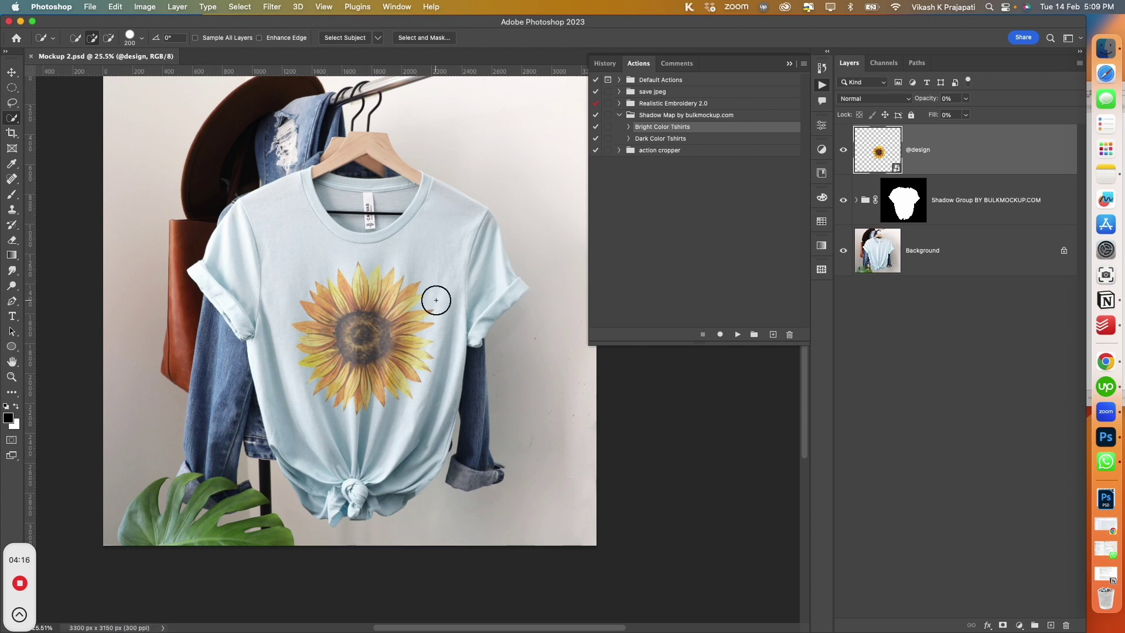
key("super+w")
Open Mockup1.jpg, Mockup3.jpg and Mockup4.jpg from the Jpeg Mockup Images folder in Photoshop
key("ctrl+Up")
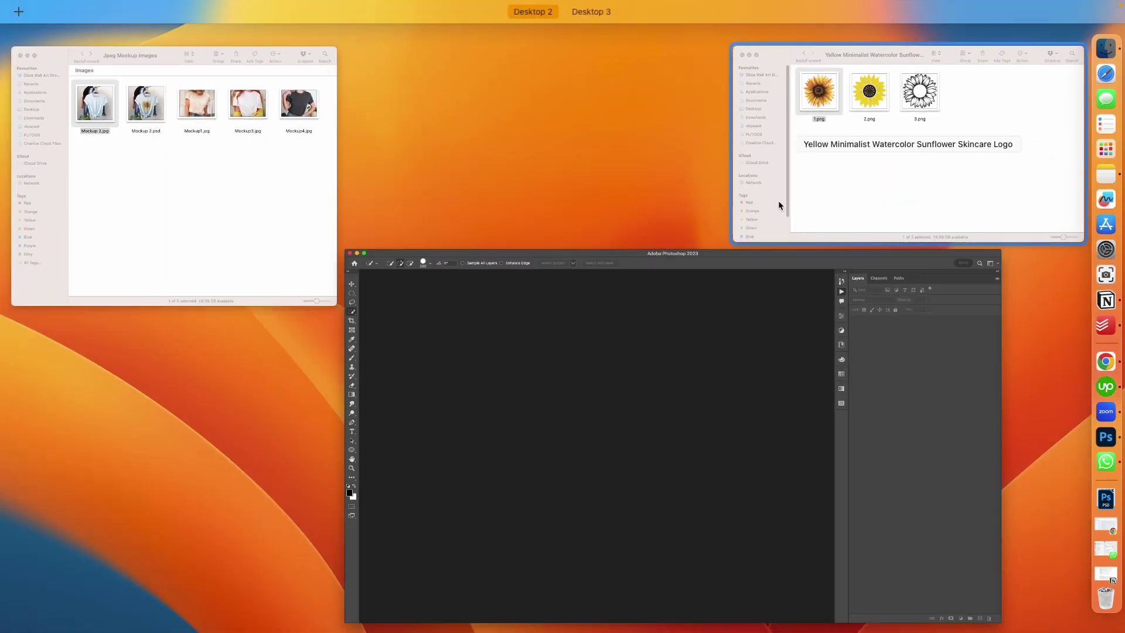
left_click(226, 194)
left_click(350, 222)
left_click(437, 216)
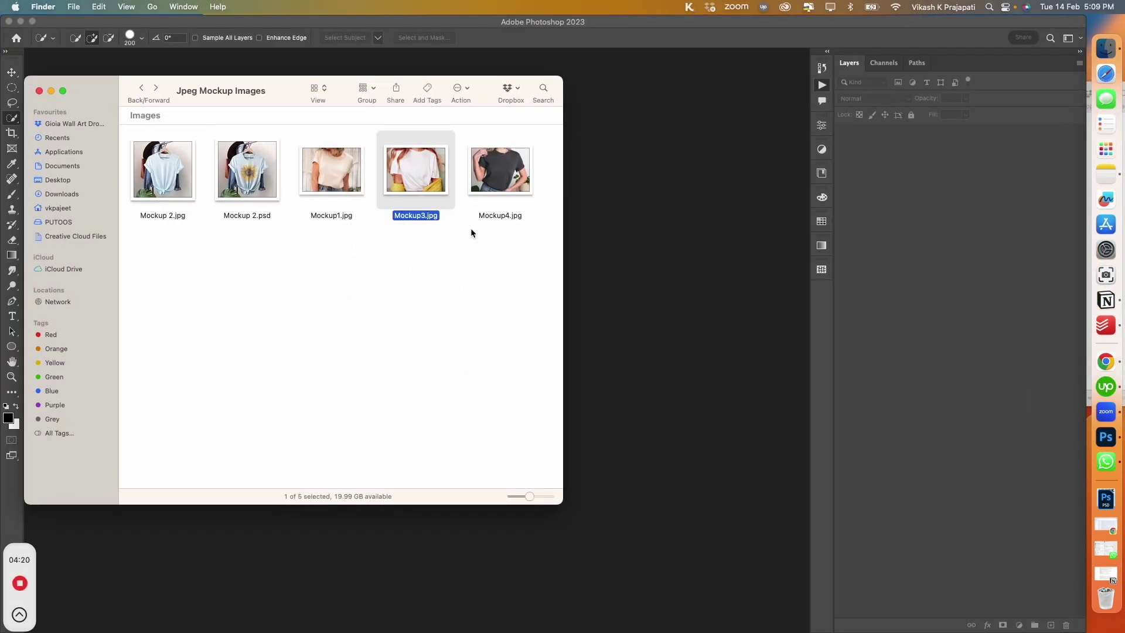
left_click_drag(501, 236, 591, 312)
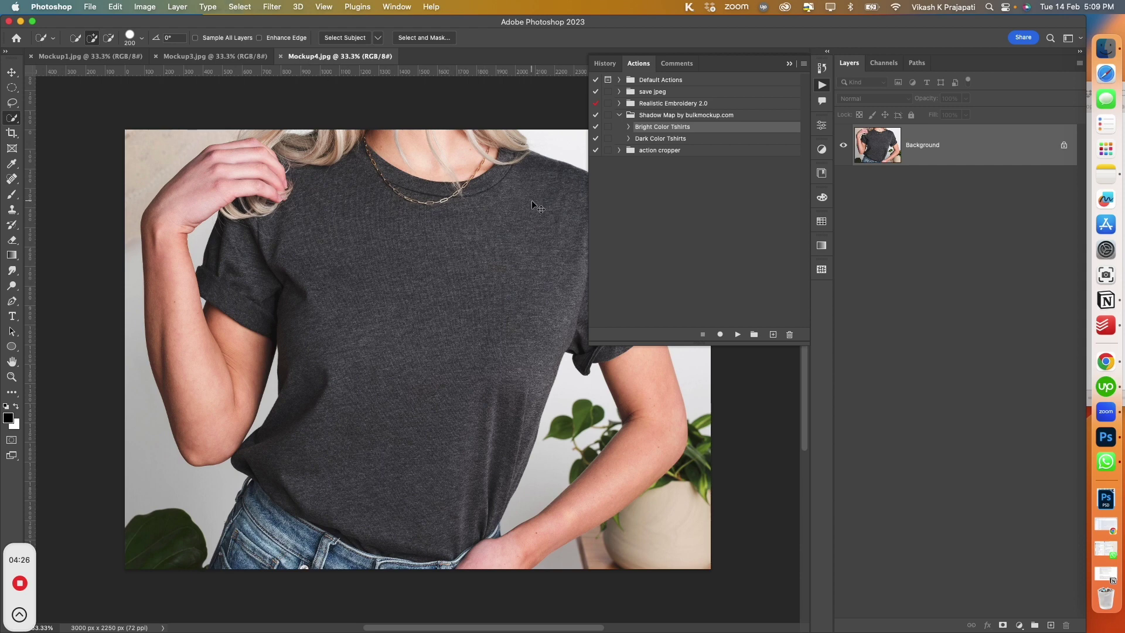
Run the Dark Color Tshirts shadow map action on Mockup4.jpg and collapse the resulting shadow group
left_click(658, 140)
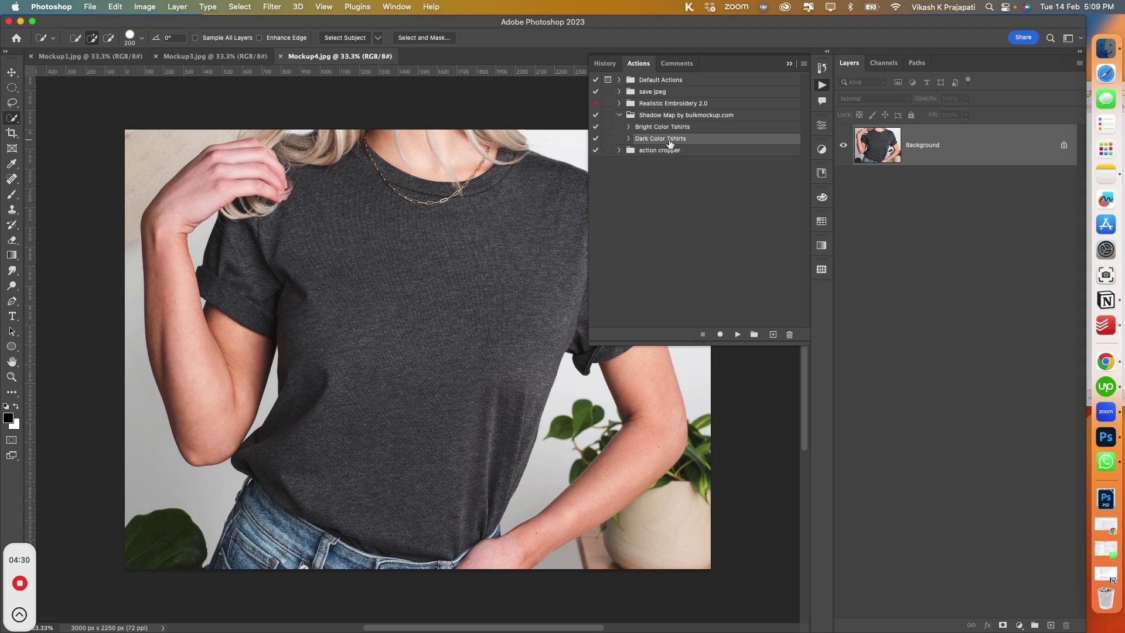
left_click(737, 334)
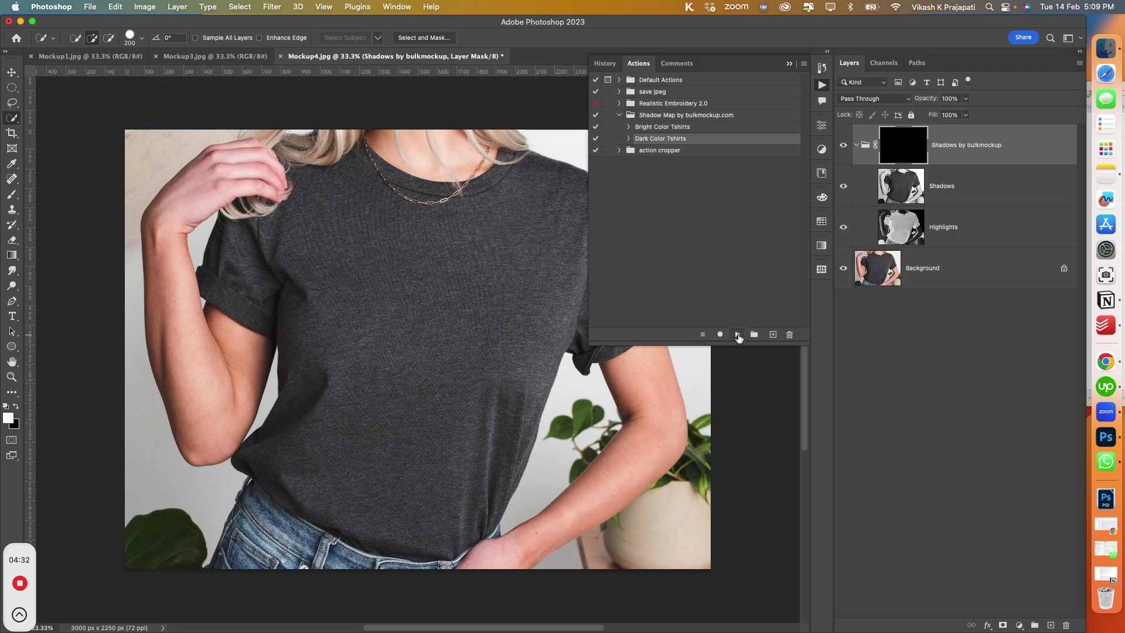
left_click(857, 145)
Place the sunflower design 1.png on the dark T-shirt, scaled to about 134% and rotated about 9.4° to follow the shirt's tilt
key("ctrl+Up")
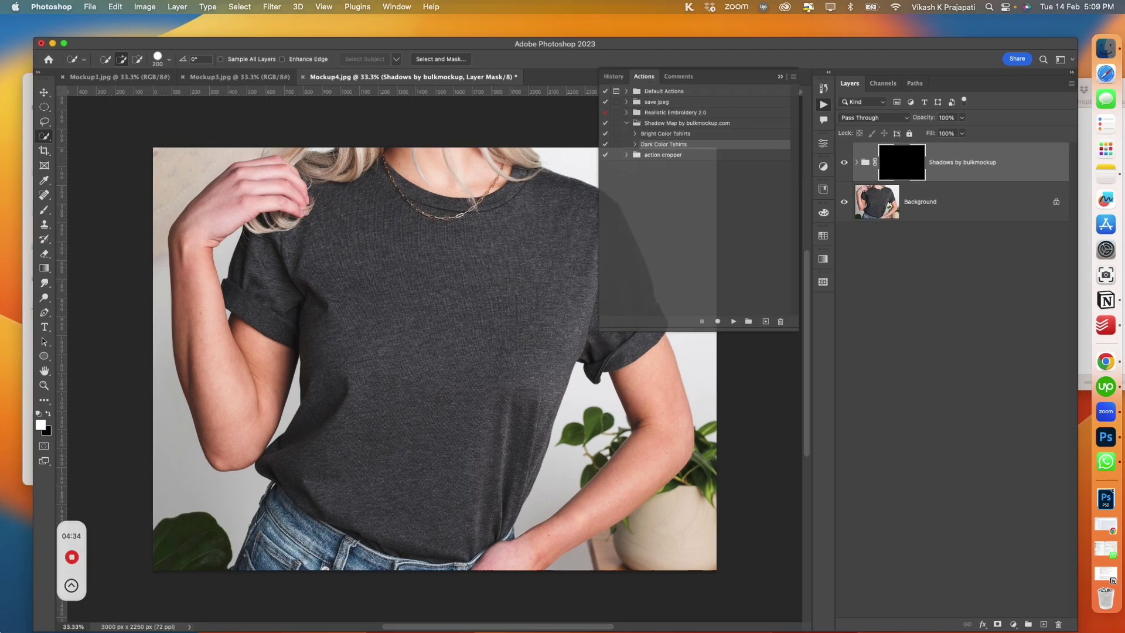
left_click(817, 94)
left_click_drag(703, 159, 445, 319)
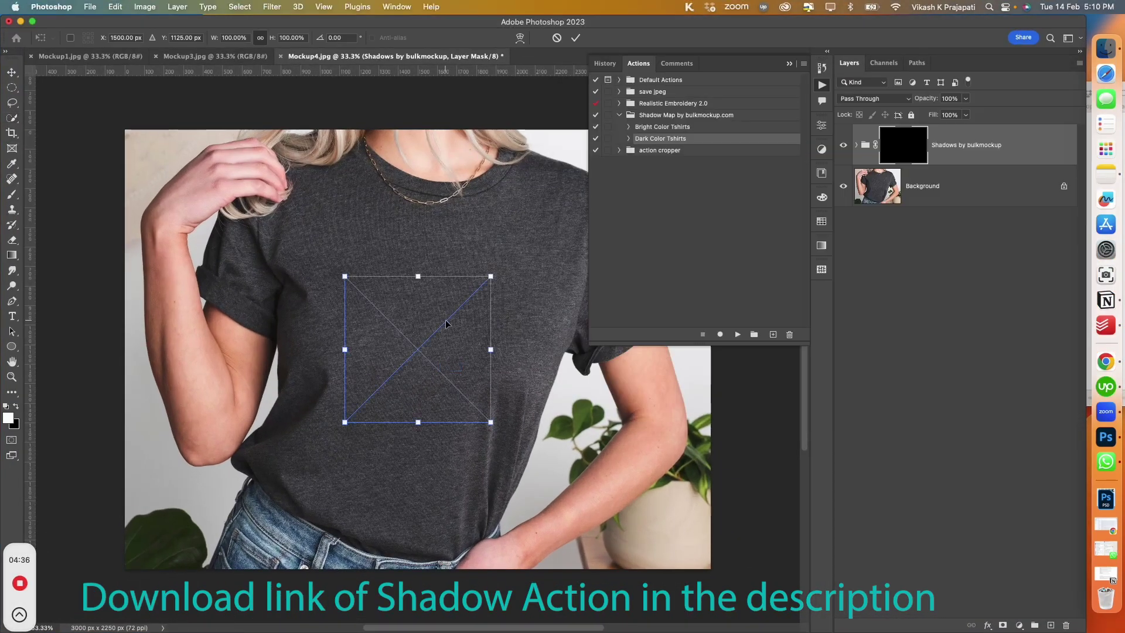
left_click_drag(519, 263, 557, 270)
mouse_move(436, 277)
left_mouse_down()
mouse_move(438, 228)
mouse_move(452, 266)
left_mouse_up()
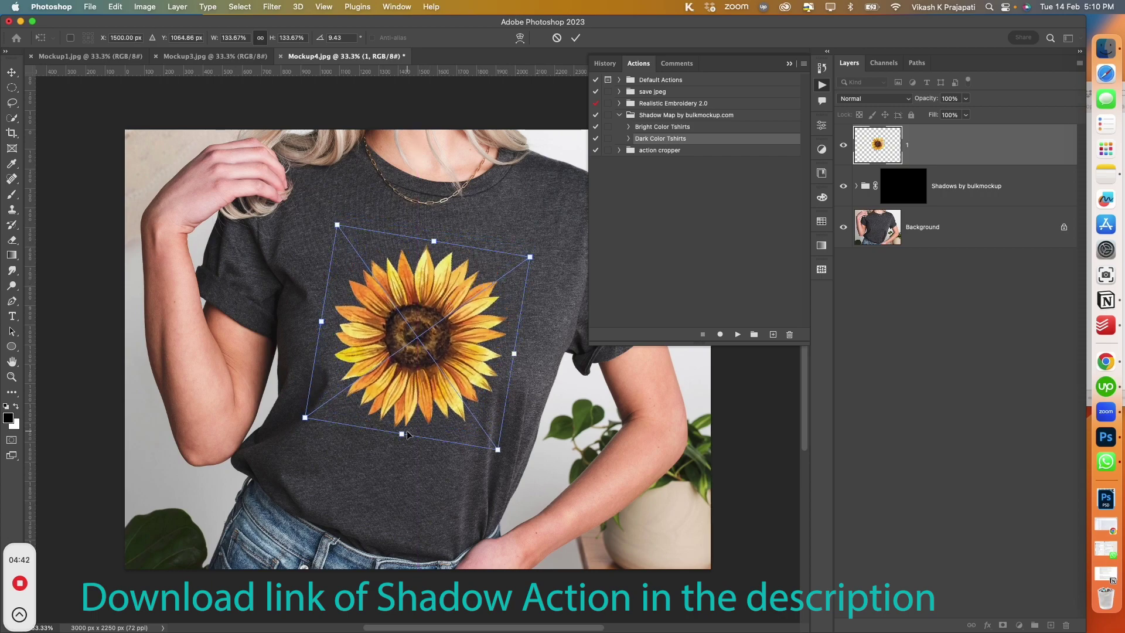